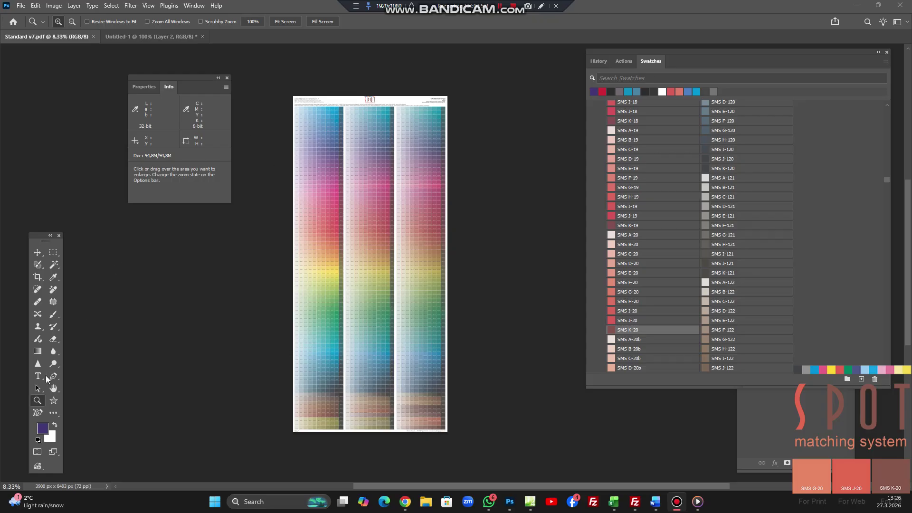
Examine the first block of SMS colours in Standard v7.pdf at 50% magnification, from the orange rows up to the chart's header
{"action": "left_click", "coordinate": [37, 401]}
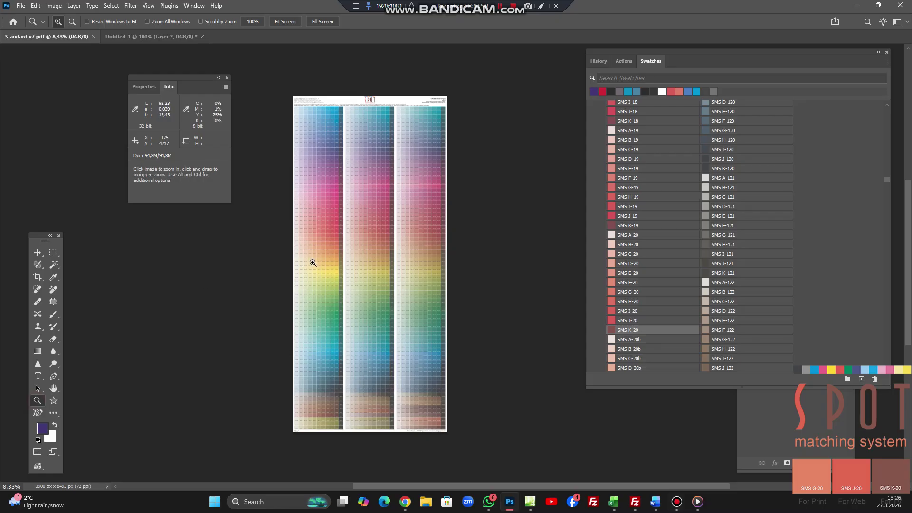
{"action": "left_click", "coordinate": [332, 255]}
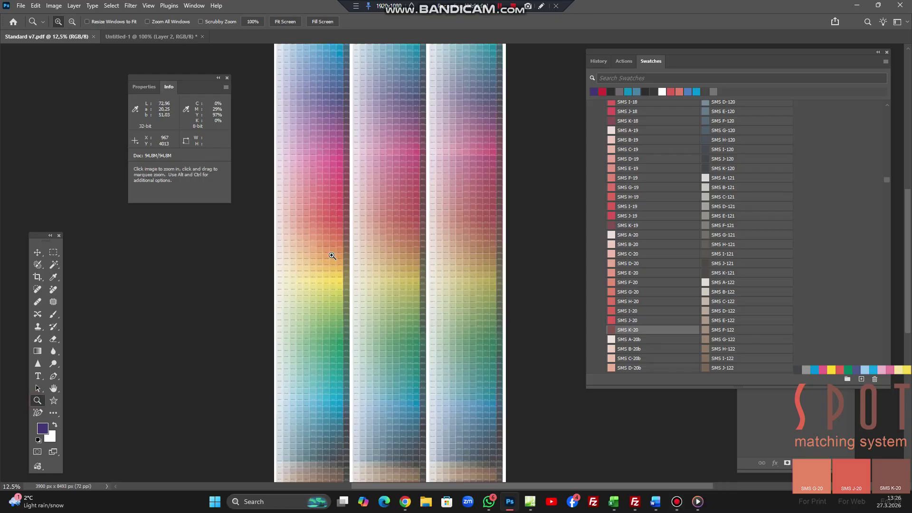
{"action": "left_click", "coordinate": [331, 256]}
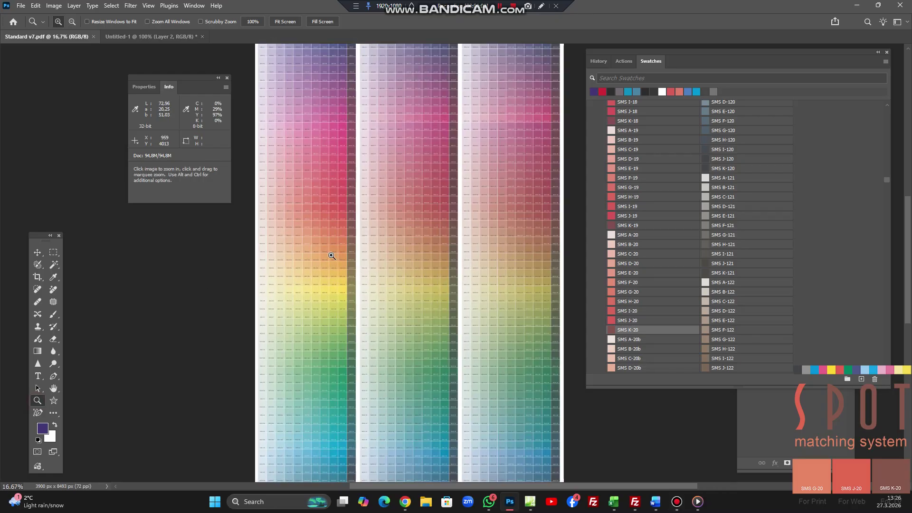
{"action": "left_click", "coordinate": [331, 255]}
{"action": "left_click", "coordinate": [332, 255]}
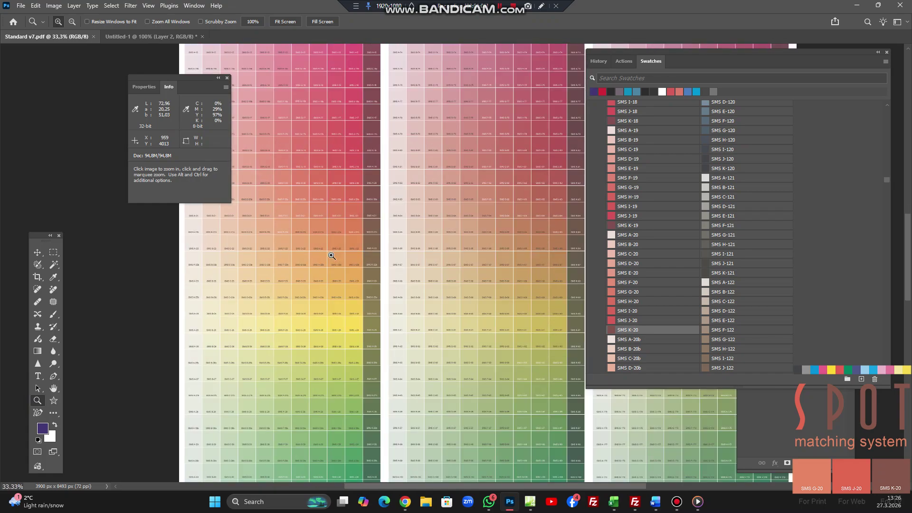
{"action": "left_click", "coordinate": [331, 255]}
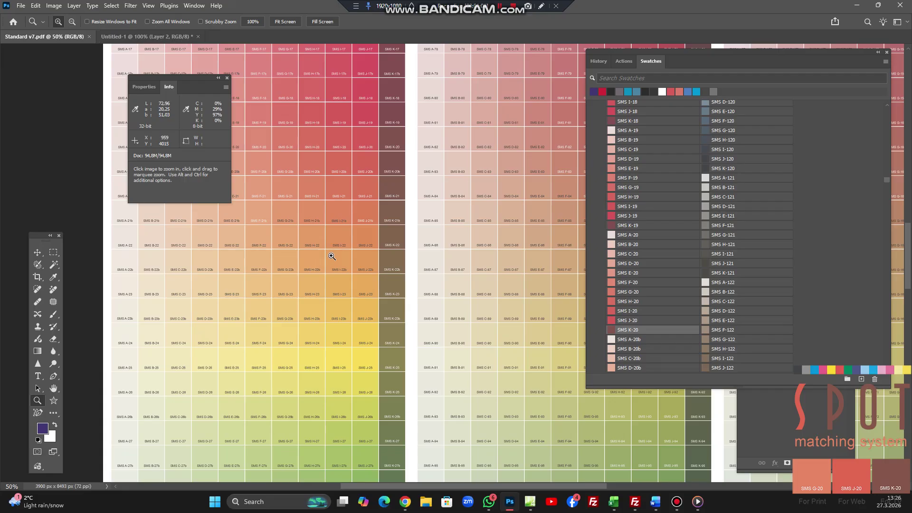
{"action": "scroll", "coordinate": [331, 256], "scroll_direction": "up", "scroll_amount": 10}
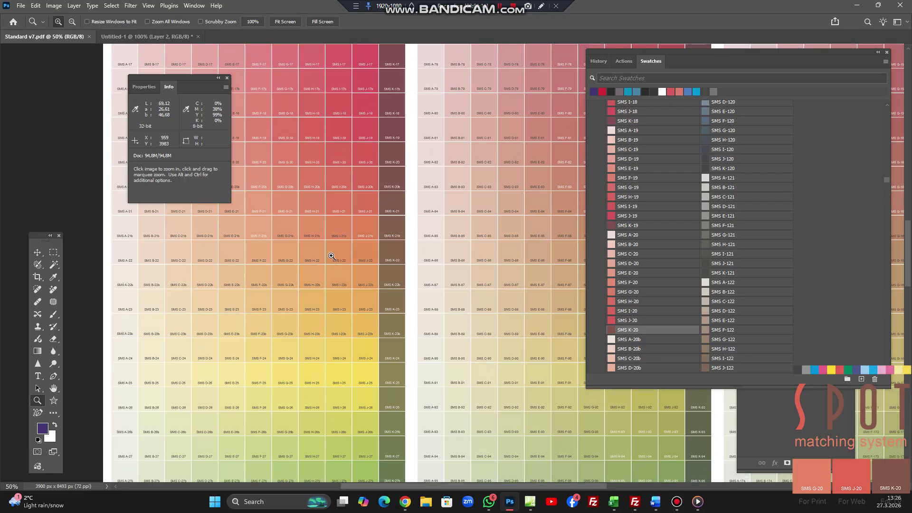
{"action": "scroll", "coordinate": [332, 255], "scroll_direction": "up", "scroll_amount": 8}
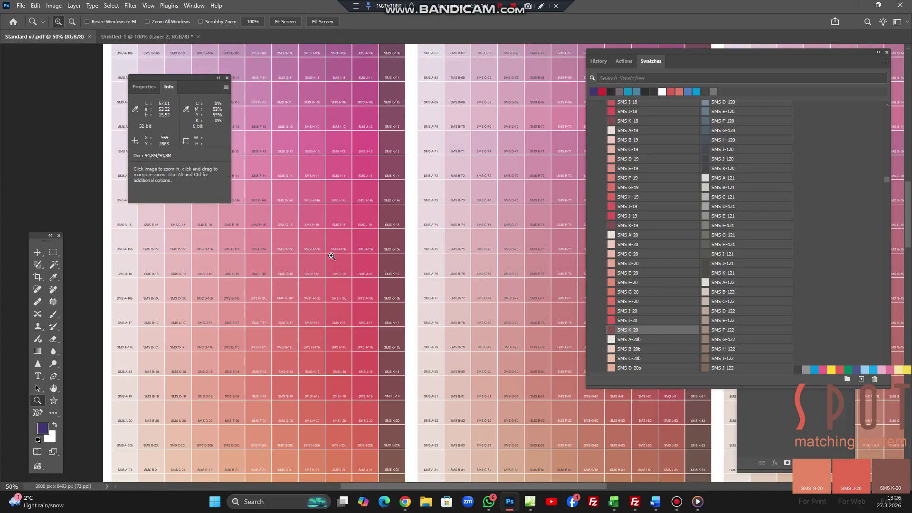
{"action": "scroll", "coordinate": [331, 256], "scroll_direction": "up", "scroll_amount": 5}
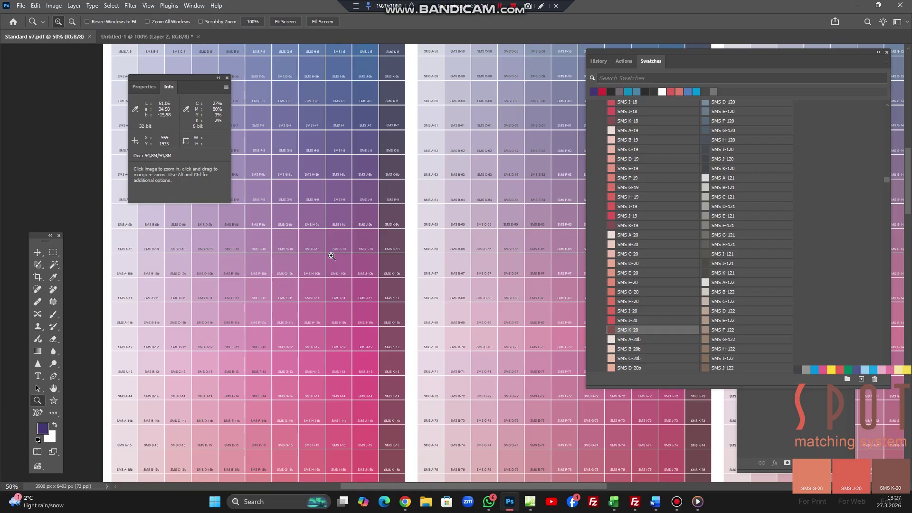
{"action": "scroll", "coordinate": [332, 256], "scroll_direction": "up", "scroll_amount": 1}
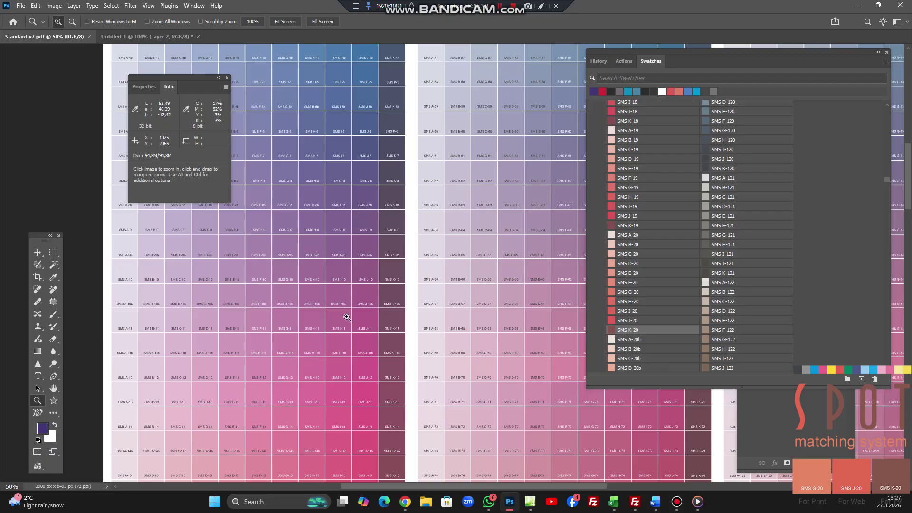
{"action": "scroll", "coordinate": [347, 316], "scroll_direction": "up", "scroll_amount": 2}
{"action": "scroll", "coordinate": [347, 317], "scroll_direction": "up", "scroll_amount": 3}
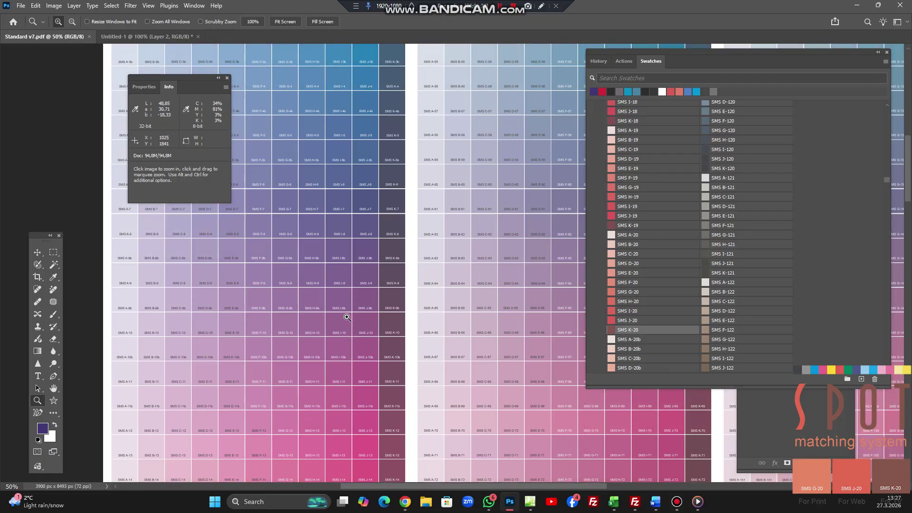
{"action": "scroll", "coordinate": [347, 317], "scroll_direction": "up", "scroll_amount": 10}
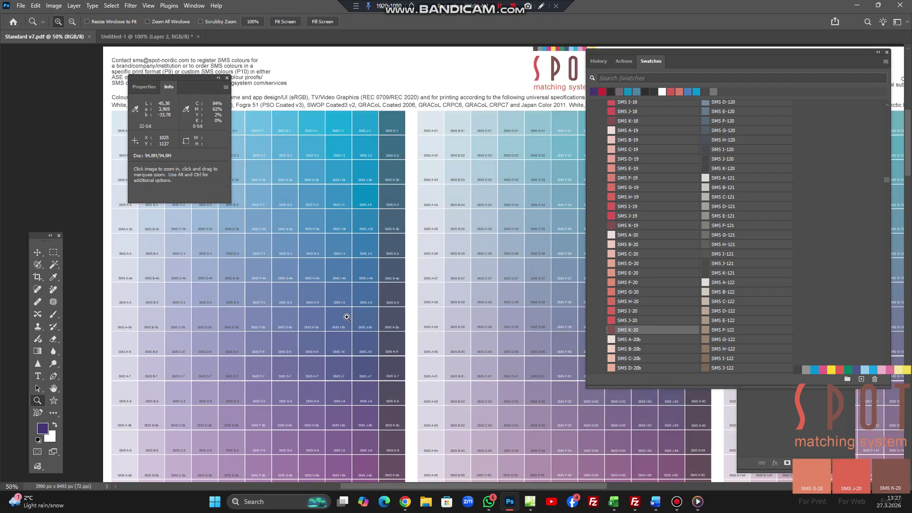
{"action": "scroll", "coordinate": [347, 317], "scroll_direction": "down", "scroll_amount": 8}
{"action": "scroll", "coordinate": [347, 317], "scroll_direction": "down", "scroll_amount": 2}
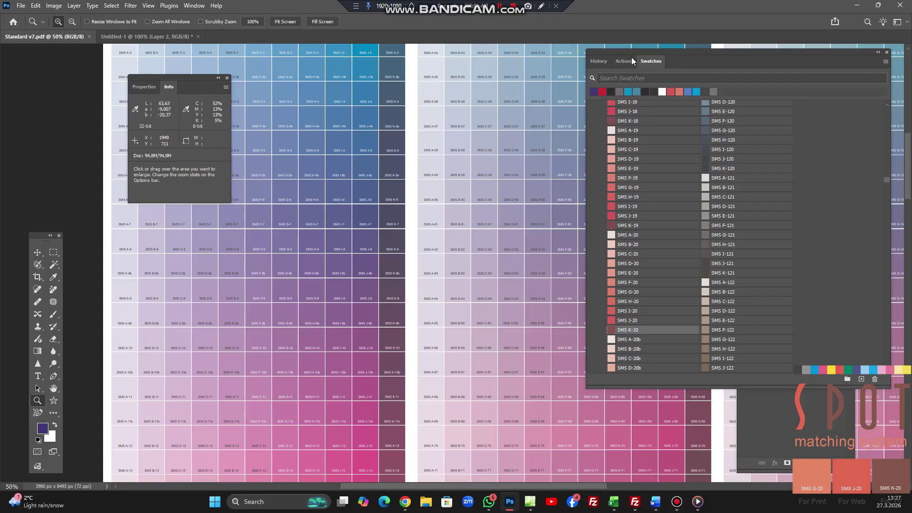
Move the floating Swatches panel further into the workspace and bring the SMS 16 row swatches into view
{"action": "left_click_drag", "start_coordinate": [738, 50], "coordinate": [709, 87]}
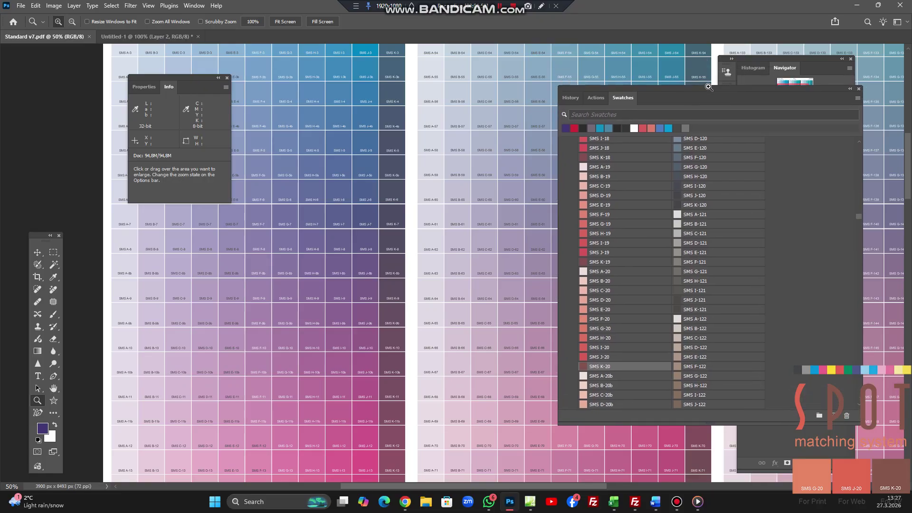
{"action": "scroll", "coordinate": [639, 214], "scroll_direction": "up", "scroll_amount": 3}
{"action": "scroll", "coordinate": [639, 213], "scroll_direction": "up", "scroll_amount": 10}
{"action": "scroll", "coordinate": [639, 213], "scroll_direction": "up", "scroll_amount": 7}
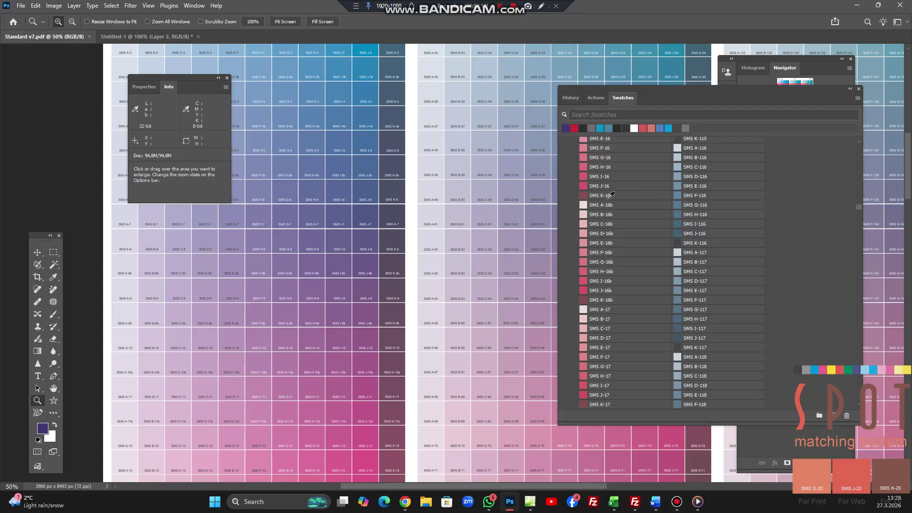
In the Untitled-1 document, open Layer 2's Gradient Overlay effect and its gradient for editing
{"action": "left_click", "coordinate": [125, 40]}
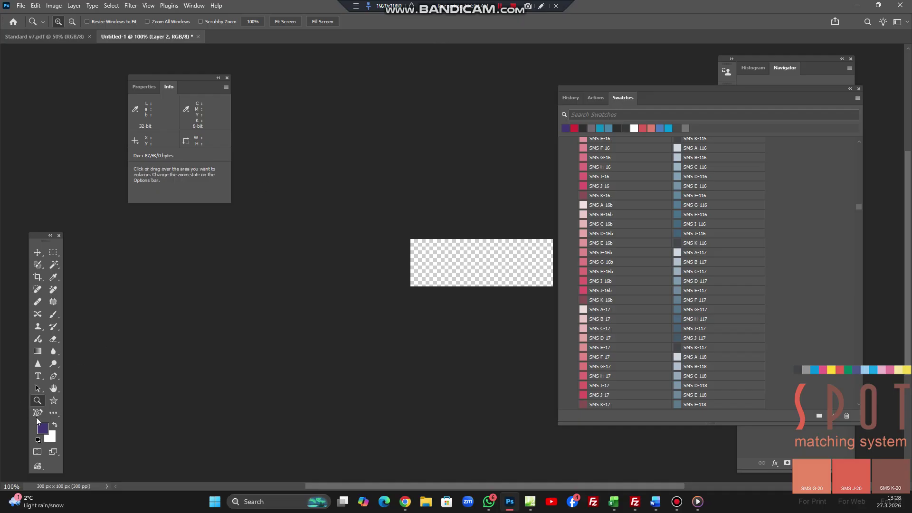
{"action": "left_click", "coordinate": [108, 6]}
{"action": "mouse_move", "coordinate": [92, 6]}
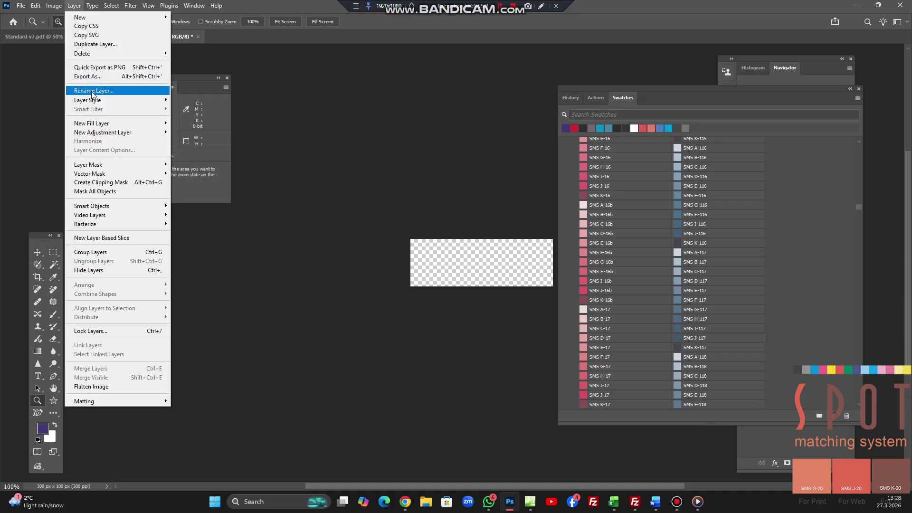
{"action": "mouse_move", "coordinate": [134, 100]}
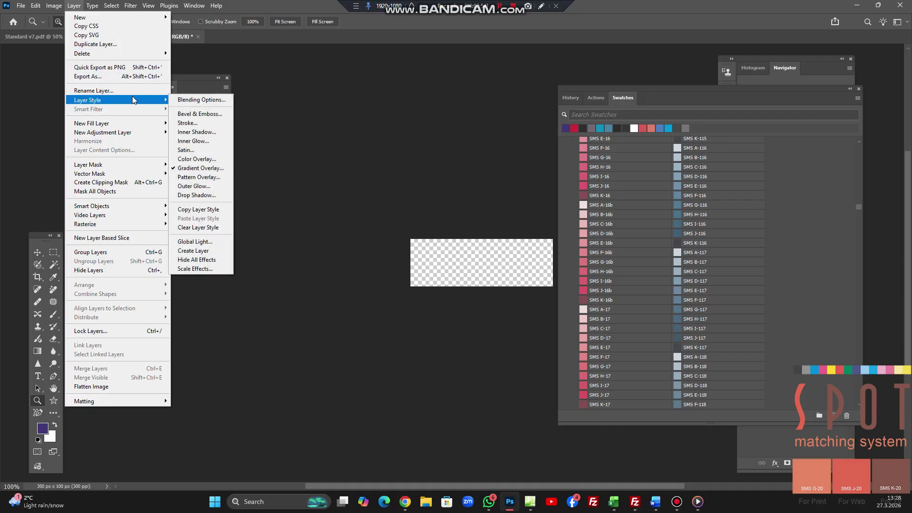
{"action": "left_click", "coordinate": [201, 169]}
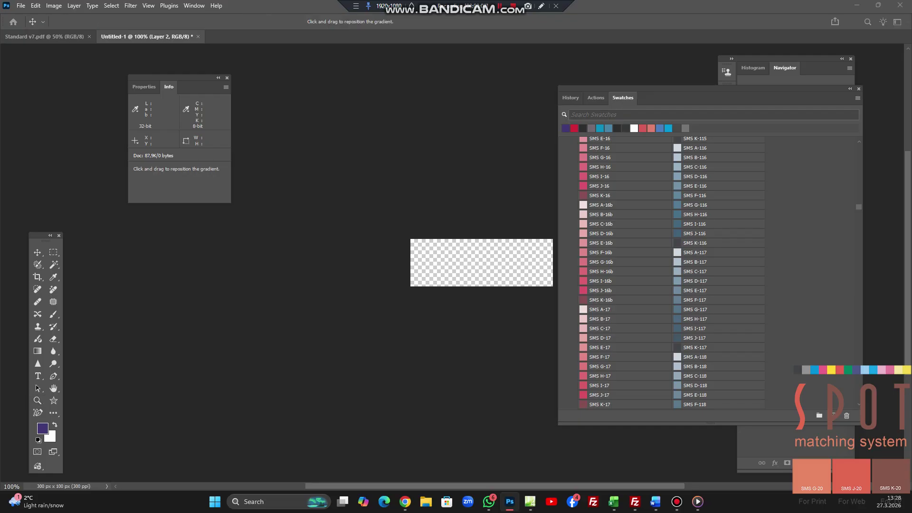
{"action": "left_click_drag", "start_coordinate": [60, 3], "coordinate": [227, 86]}
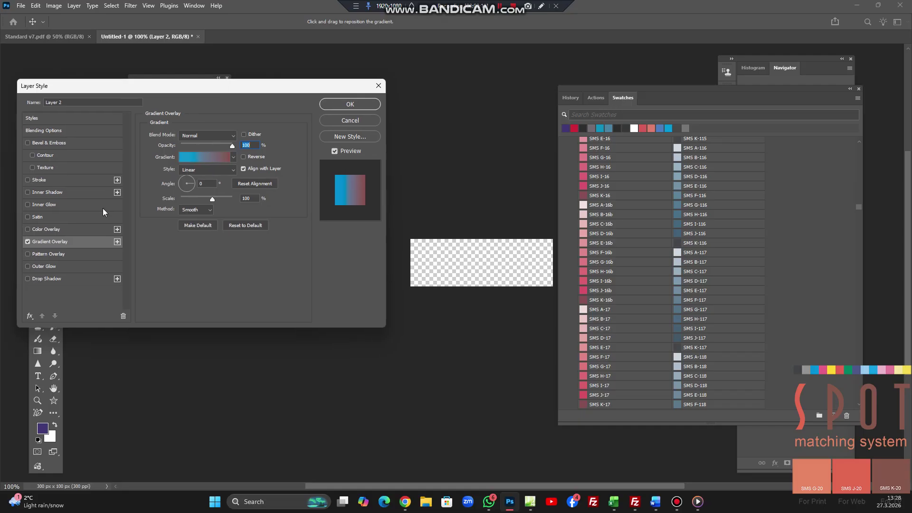
{"action": "left_click", "coordinate": [195, 159]}
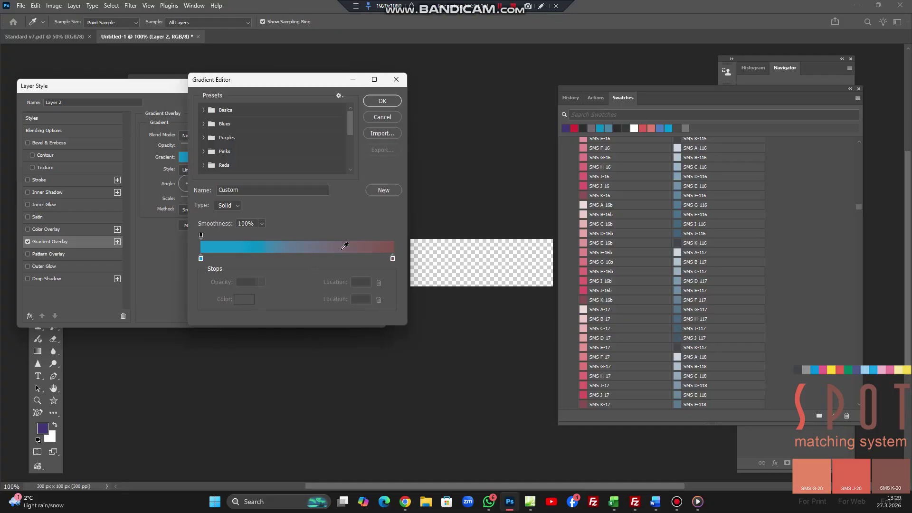
Set both the end and start colour stops of the gradient to the SMS J-16 swatch
{"action": "left_click", "coordinate": [201, 258]}
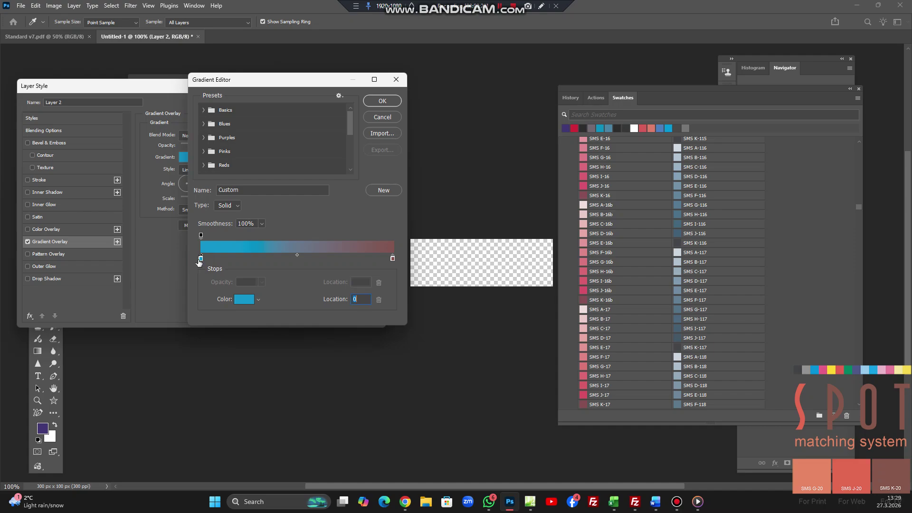
{"action": "left_click", "coordinate": [392, 260]}
{"action": "left_click", "coordinate": [583, 185]}
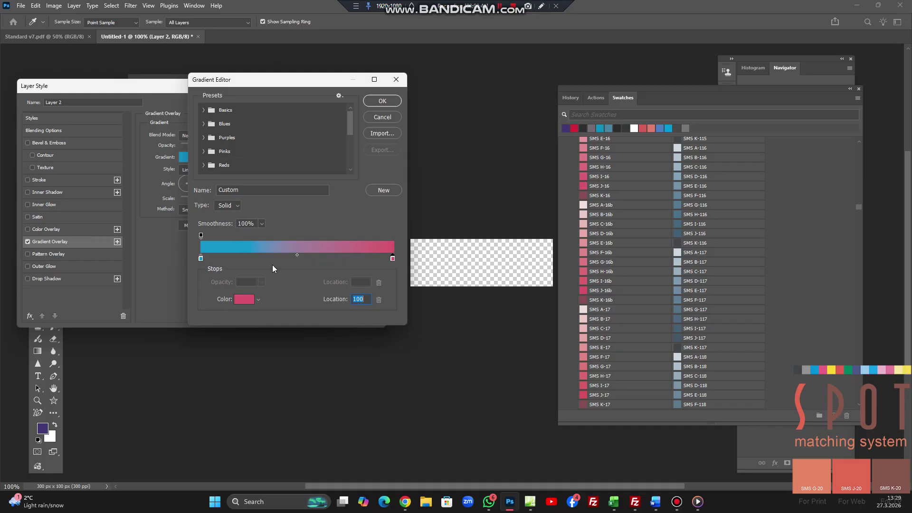
{"action": "left_click", "coordinate": [201, 259]}
{"action": "left_click", "coordinate": [583, 185]}
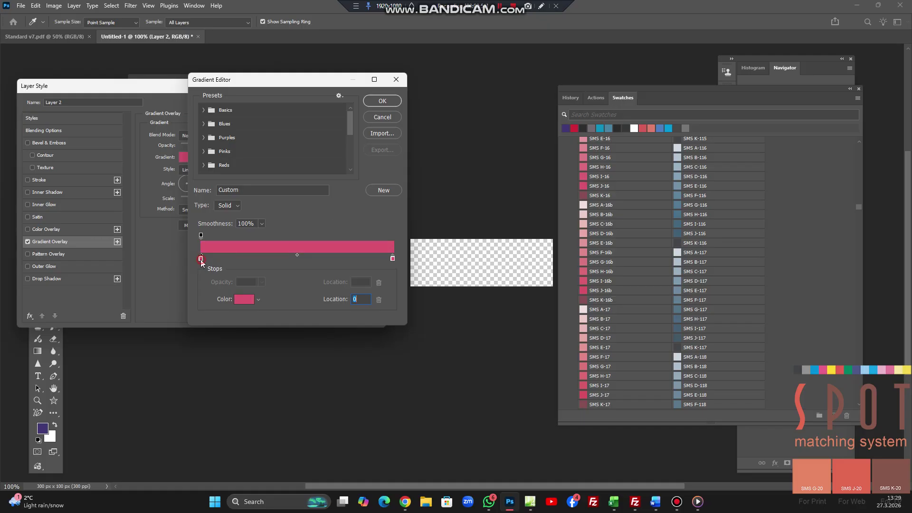
Set the gradient's end colour stop at location 100 to the SMS E-120 swatch and accept the gradient
{"action": "left_click", "coordinate": [392, 258]}
{"action": "scroll", "coordinate": [701, 341], "scroll_direction": "down", "scroll_amount": 6}
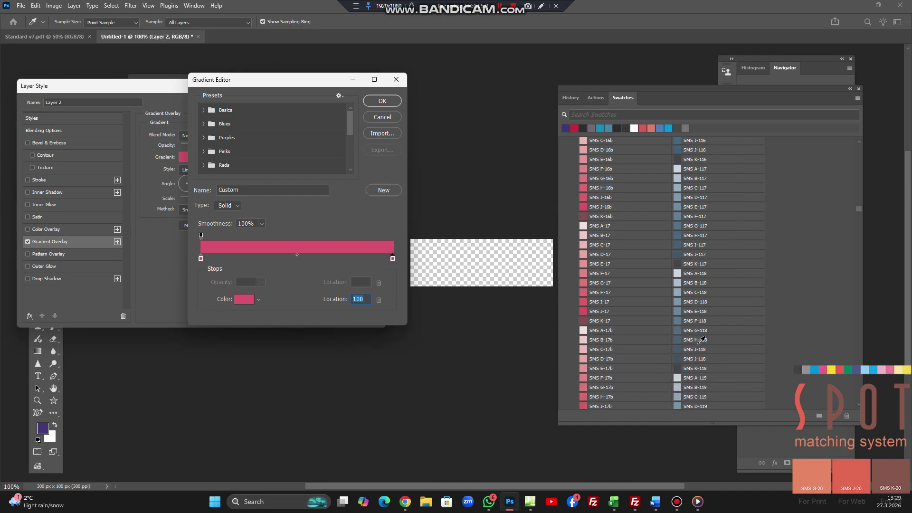
{"action": "scroll", "coordinate": [701, 339], "scroll_direction": "down", "scroll_amount": 3}
{"action": "scroll", "coordinate": [701, 337], "scroll_direction": "down", "scroll_amount": 3}
{"action": "scroll", "coordinate": [701, 339], "scroll_direction": "down", "scroll_amount": 1}
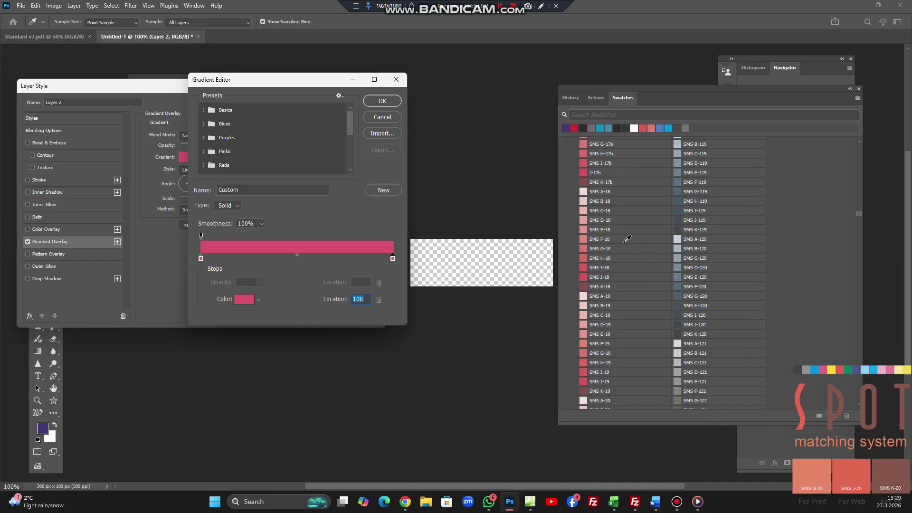
{"action": "left_click", "coordinate": [679, 277]}
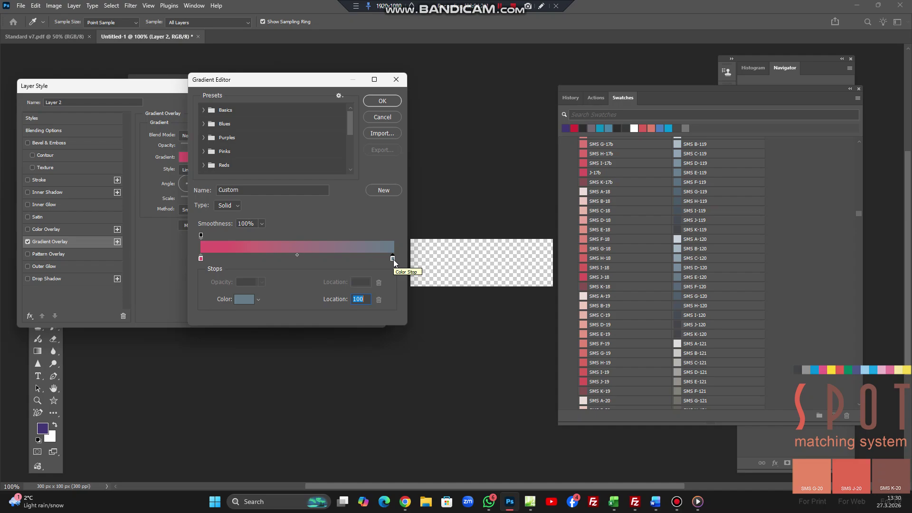
{"action": "left_click", "coordinate": [383, 101]}
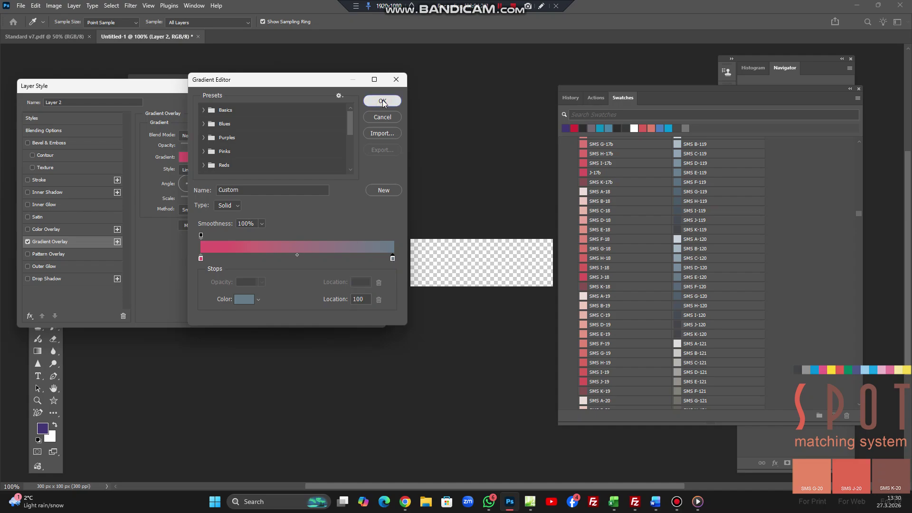
{"action": "left_click", "coordinate": [383, 102]}
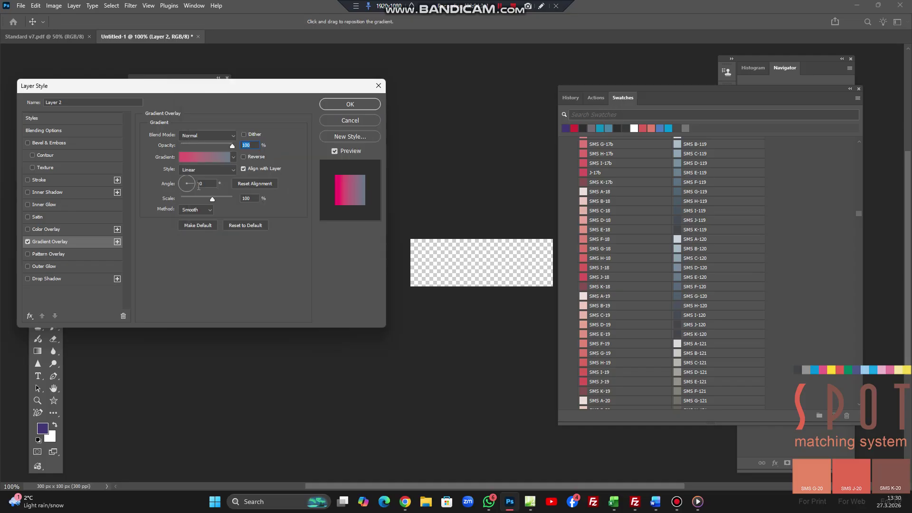
Apply the Gradient Overlay layer style to Layer 2
{"action": "key", "text": "Tab"}
{"action": "left_click", "coordinate": [346, 107]}
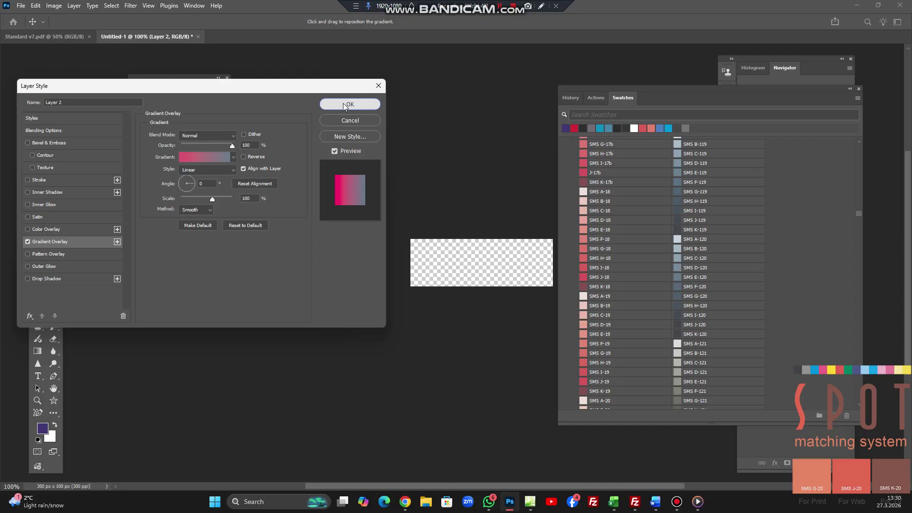
{"action": "left_click", "coordinate": [343, 103]}
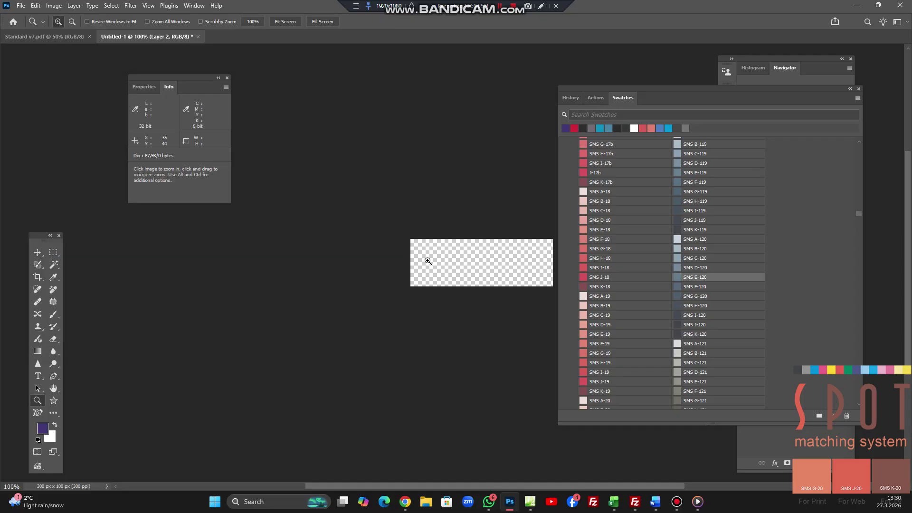
Accept 443179 as the foreground colour and fill the empty Layer 2 canvas with the Paint Bucket
{"action": "left_click", "coordinate": [43, 430]}
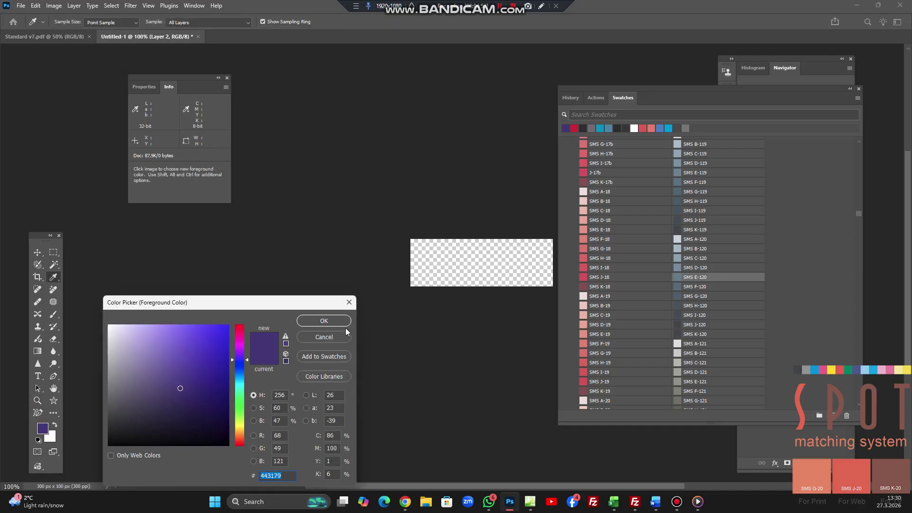
{"action": "left_click", "coordinate": [324, 320]}
{"action": "key", "text": "g"}
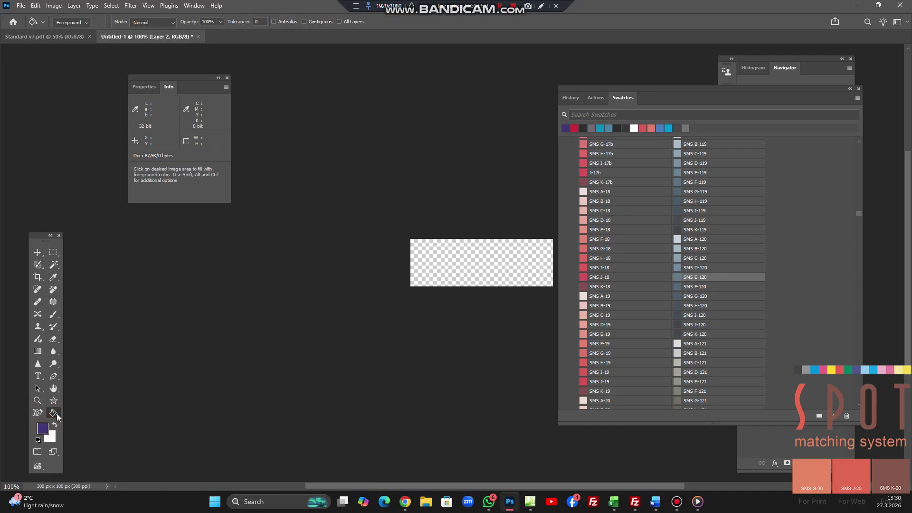
{"action": "left_click", "coordinate": [436, 260]}
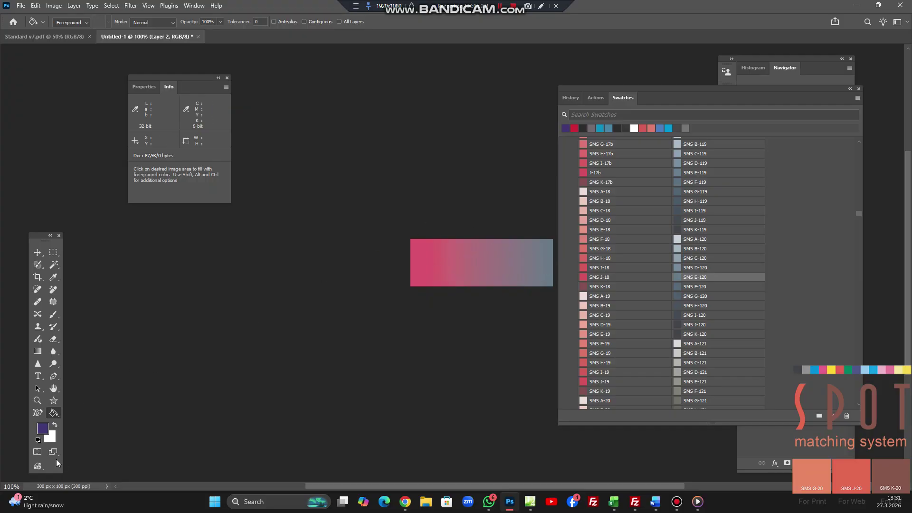
Sample an intermediate mauve tone from the gradient with the Eyedropper as the foreground colour
{"action": "left_click", "coordinate": [55, 277]}
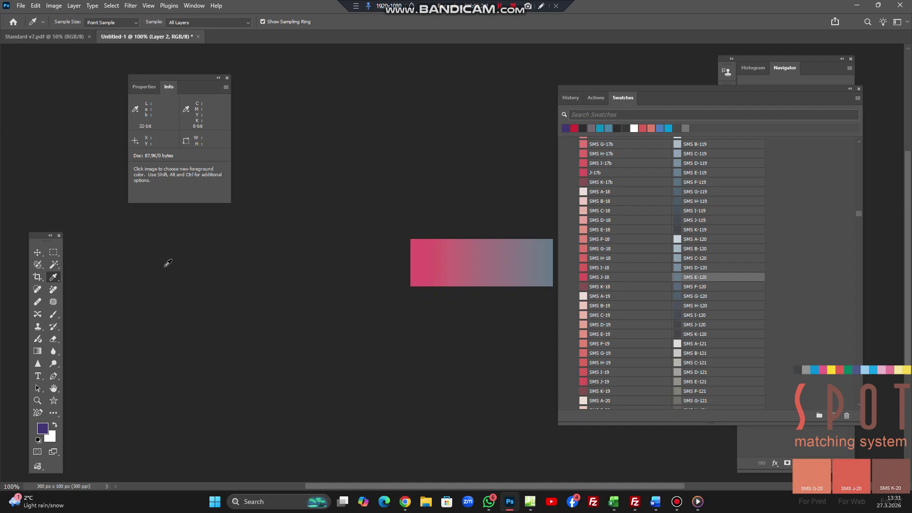
{"action": "left_click", "coordinate": [508, 252]}
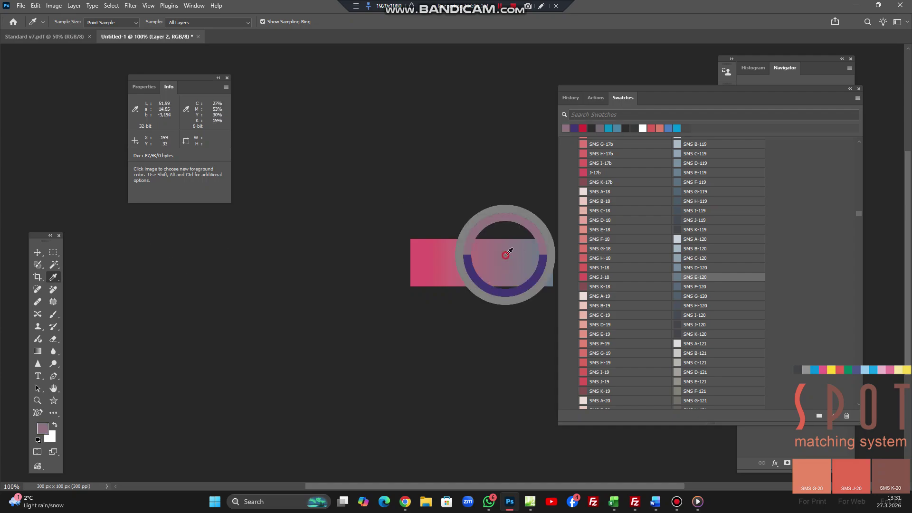
Sample a mauve tone from the middle of the gradient and inspect its colour values in the Color Picker
{"action": "left_click", "coordinate": [508, 253]}
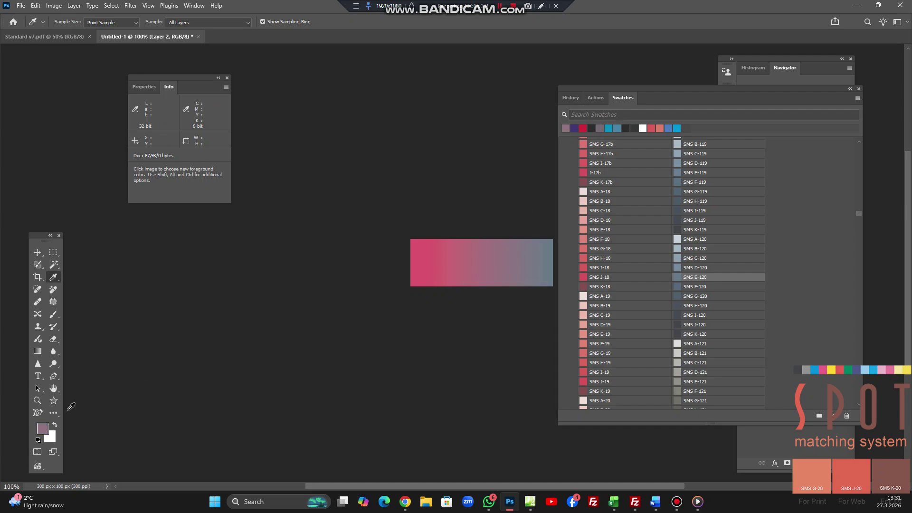
{"action": "left_click", "coordinate": [41, 430]}
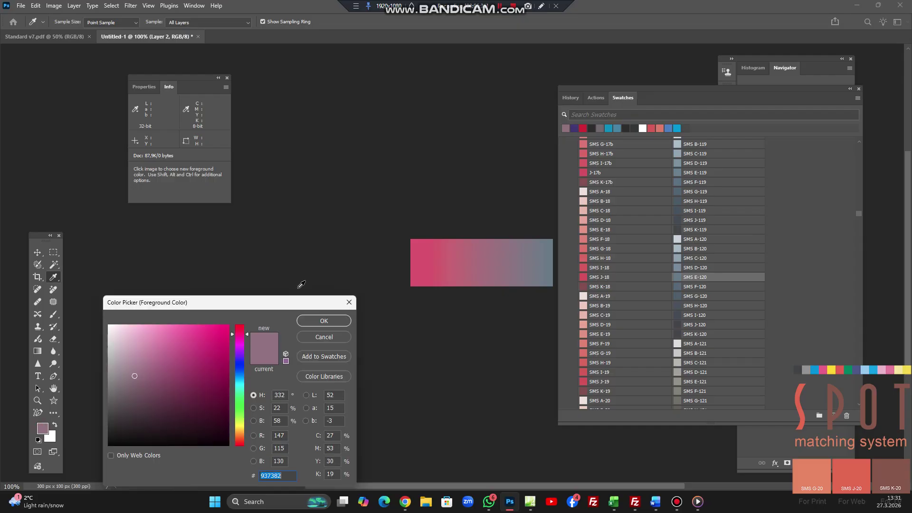
{"action": "left_click_drag", "start_coordinate": [281, 299], "coordinate": [298, 116]}
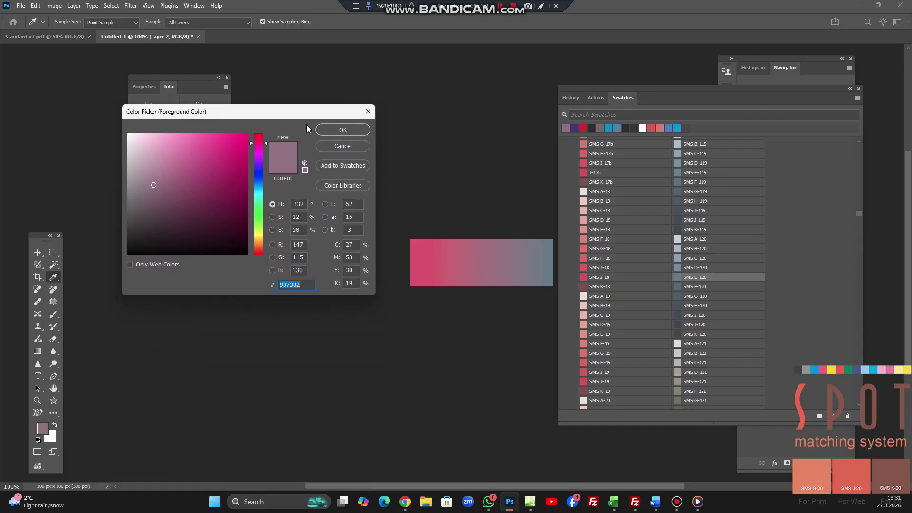
{"action": "left_click", "coordinate": [336, 151]}
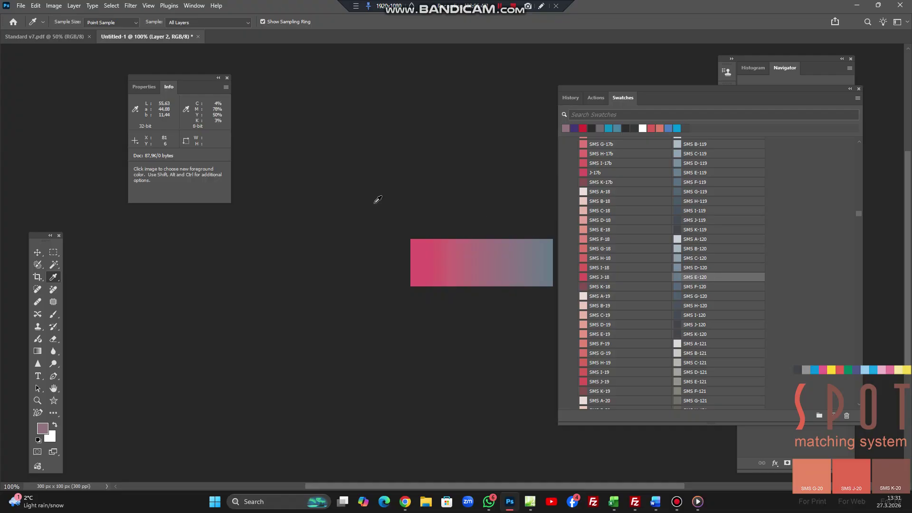
Choose Absolute Colorimetric as the conversion intent in Color Settings and accept the settings
{"action": "left_click", "coordinate": [36, 6]}
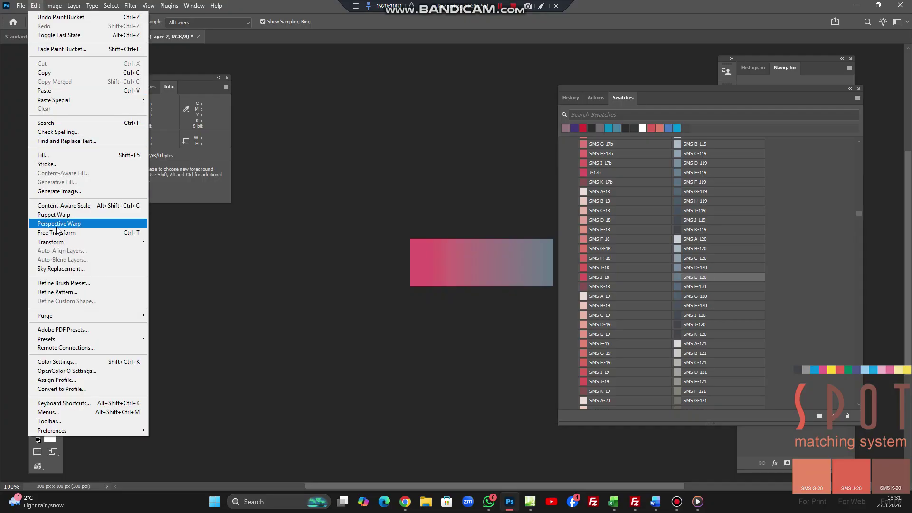
{"action": "left_click", "coordinate": [61, 363]}
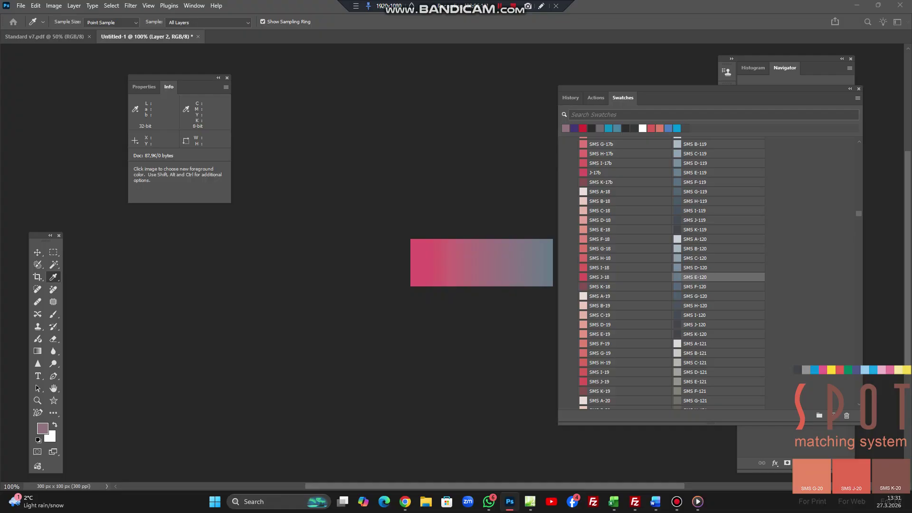
{"action": "key", "text": "ctrl+shift+k"}
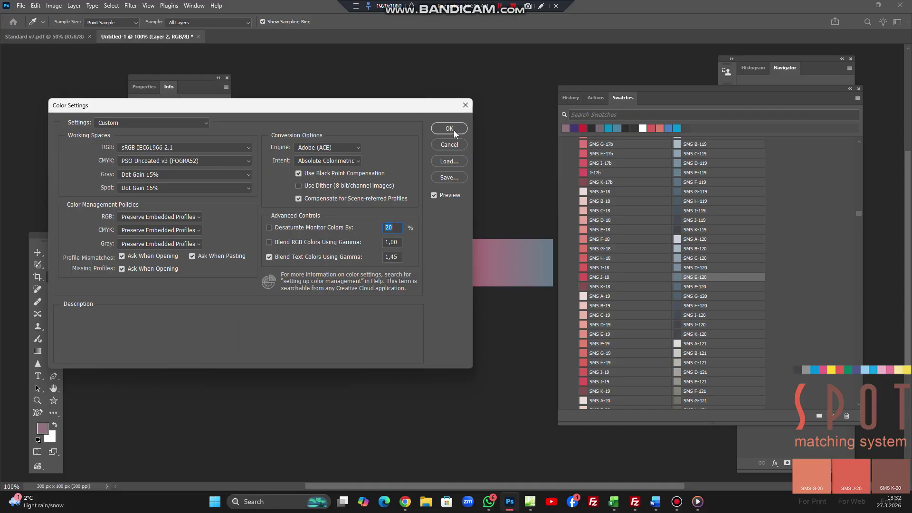
{"action": "left_click", "coordinate": [310, 161]}
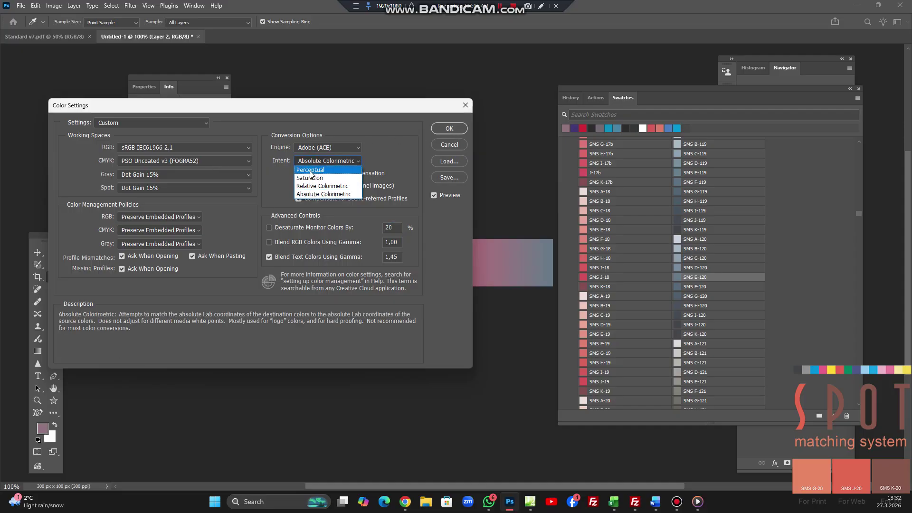
{"action": "left_click", "coordinate": [309, 195]}
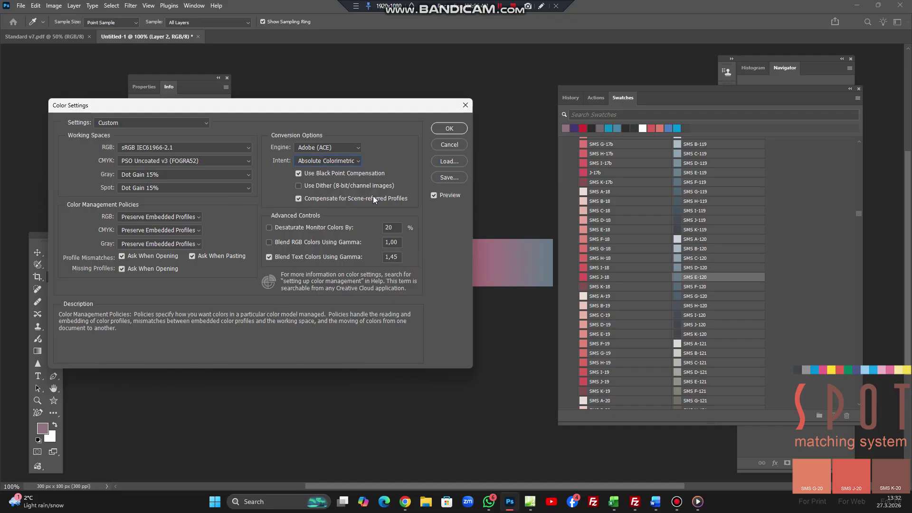
{"action": "left_click", "coordinate": [449, 129]}
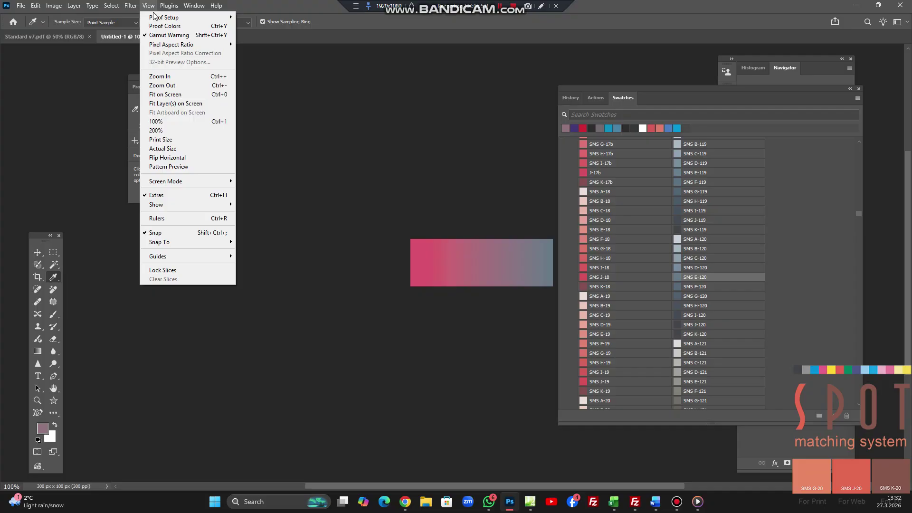
Toggle the Gamut Warning off and back on to check the gradient's colours
{"action": "left_click", "coordinate": [157, 35]}
{"action": "left_click", "coordinate": [149, 6]}
{"action": "left_click", "coordinate": [153, 37]}
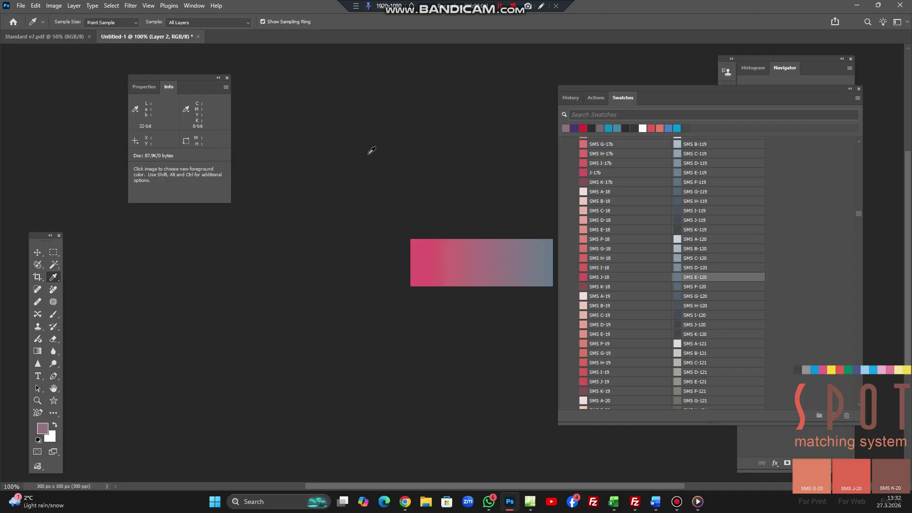
Sample intermediate tones from the gradient and accept the pinkish b06b7b as the foreground colour
{"action": "left_click", "coordinate": [519, 255]}
{"action": "left_click", "coordinate": [505, 256]}
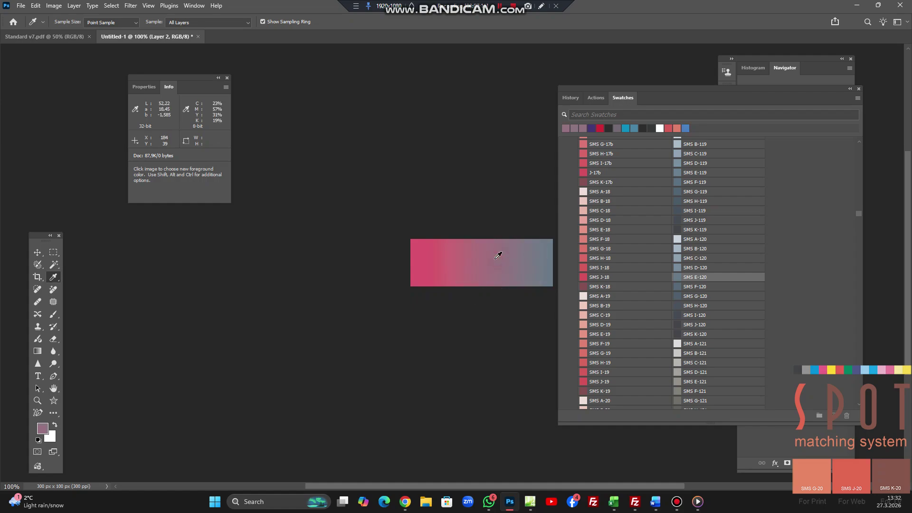
{"action": "left_click", "coordinate": [44, 429]}
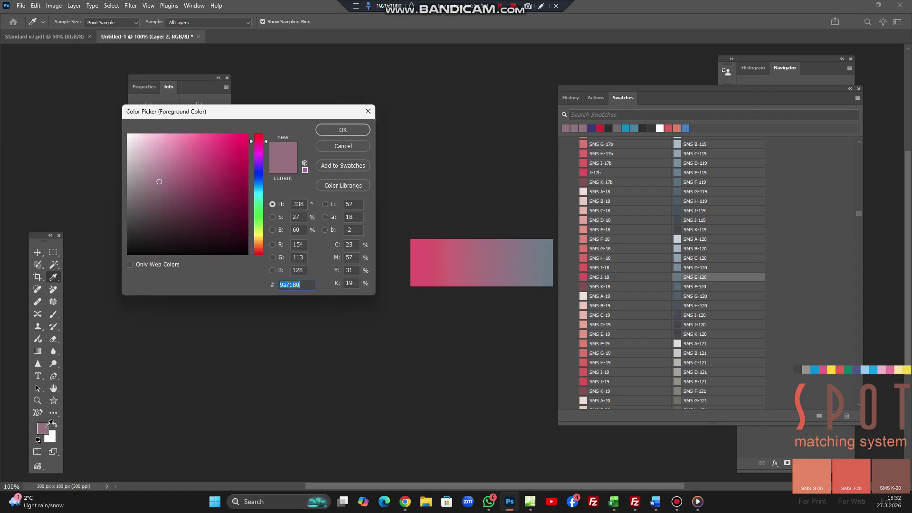
{"action": "mouse_move", "coordinate": [481, 255]}
{"action": "left_mouse_down"}
{"action": "mouse_move", "coordinate": [472, 250]}
{"action": "mouse_move", "coordinate": [508, 250]}
{"action": "mouse_move", "coordinate": [456, 252]}
{"action": "mouse_move", "coordinate": [478, 256]}
{"action": "left_mouse_up"}
{"action": "left_click", "coordinate": [343, 131]}
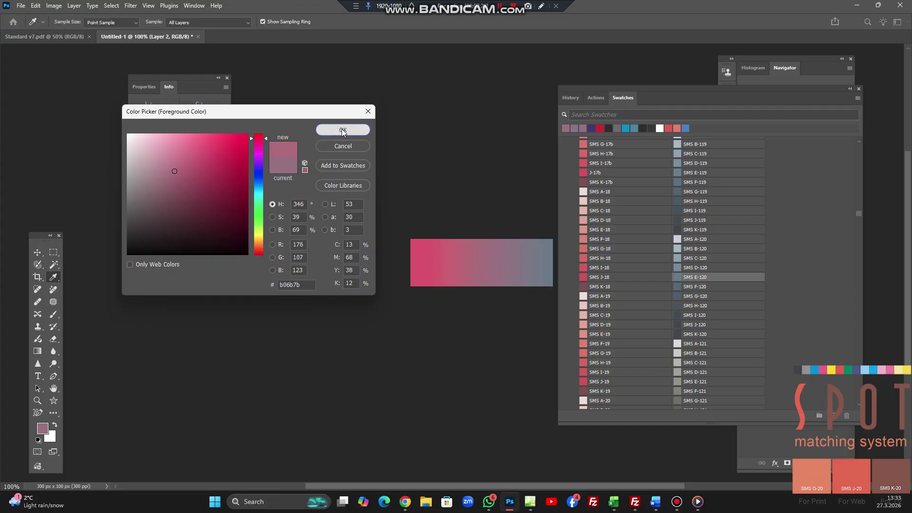
Create a 675 x 745 px RGB document at 96 ppi and fill its canvas with the sampled foreground colour
{"action": "left_click", "coordinate": [21, 5]}
{"action": "left_click", "coordinate": [21, 18]}
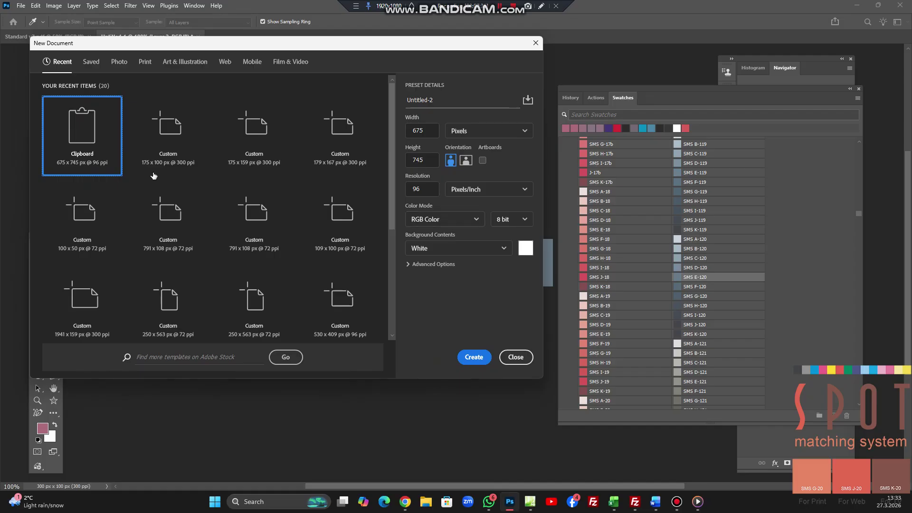
{"action": "left_click", "coordinate": [474, 358]}
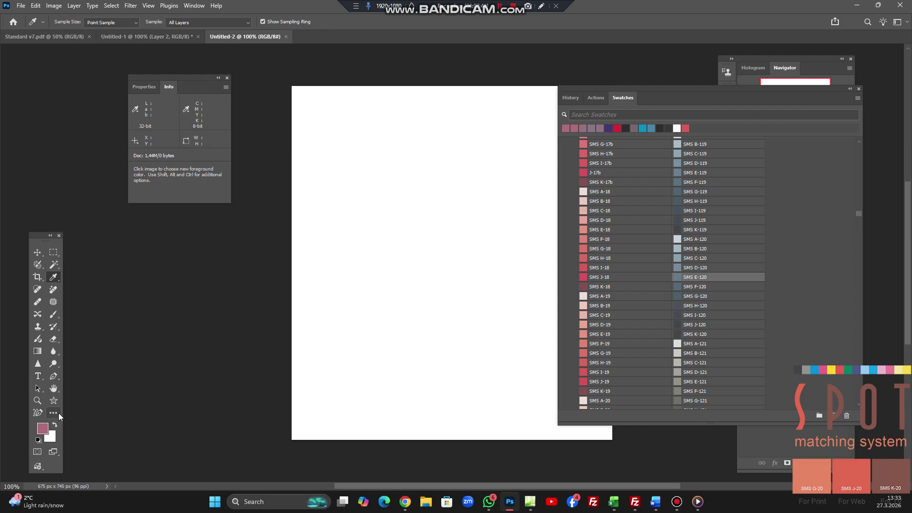
{"action": "key", "text": "g"}
{"action": "left_click", "coordinate": [372, 203]}
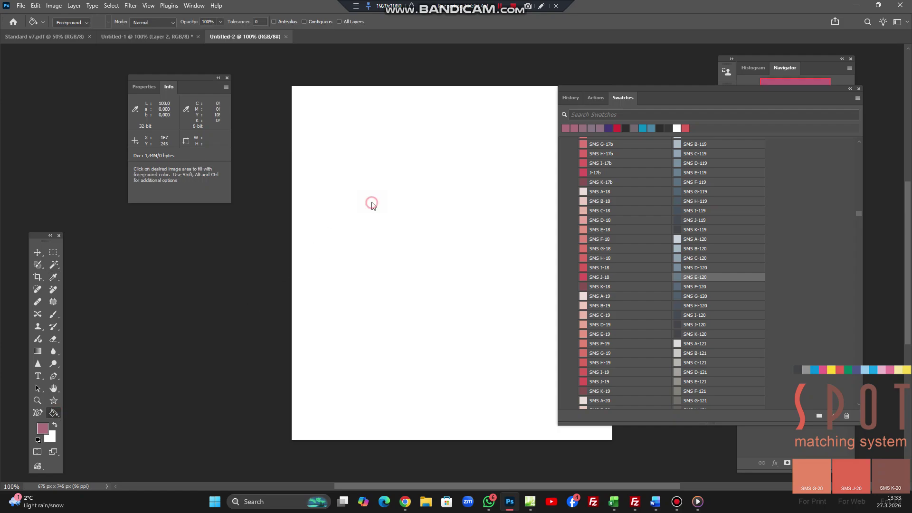
{"action": "left_click_drag", "start_coordinate": [671, 88], "coordinate": [71, 185]}
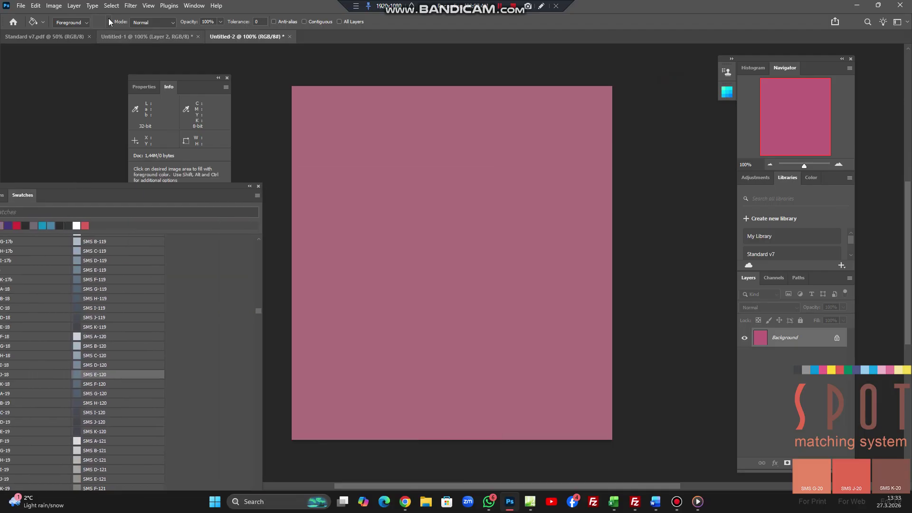
{"action": "left_click", "coordinate": [25, 7]}
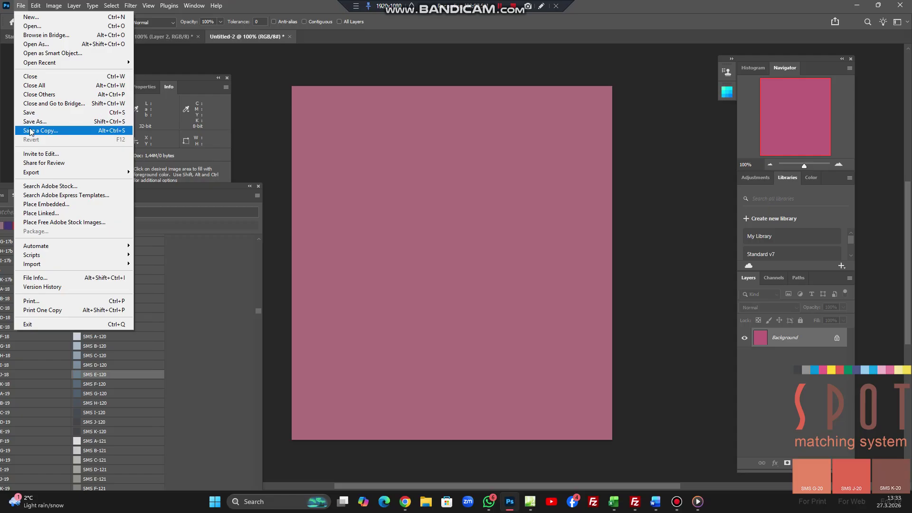
{"action": "left_click", "coordinate": [575, 279]}
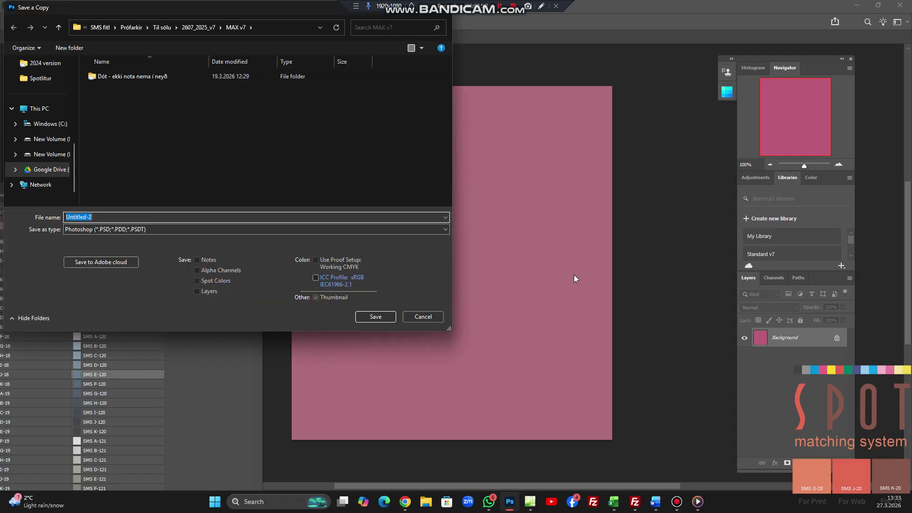
{"action": "left_click", "coordinate": [422, 317]}
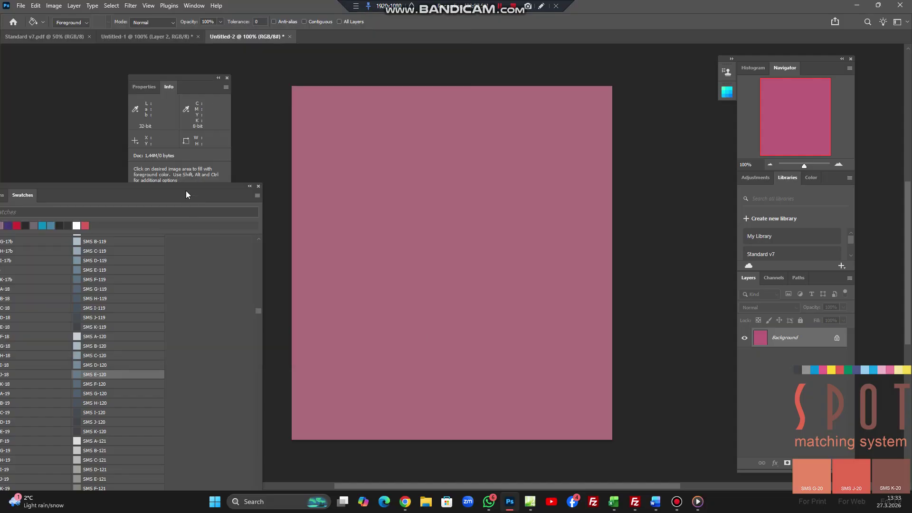
Switch to the Type tool and set the foreground colour to the pale pink ece2e4
{"action": "left_click_drag", "start_coordinate": [177, 186], "coordinate": [449, 306]}
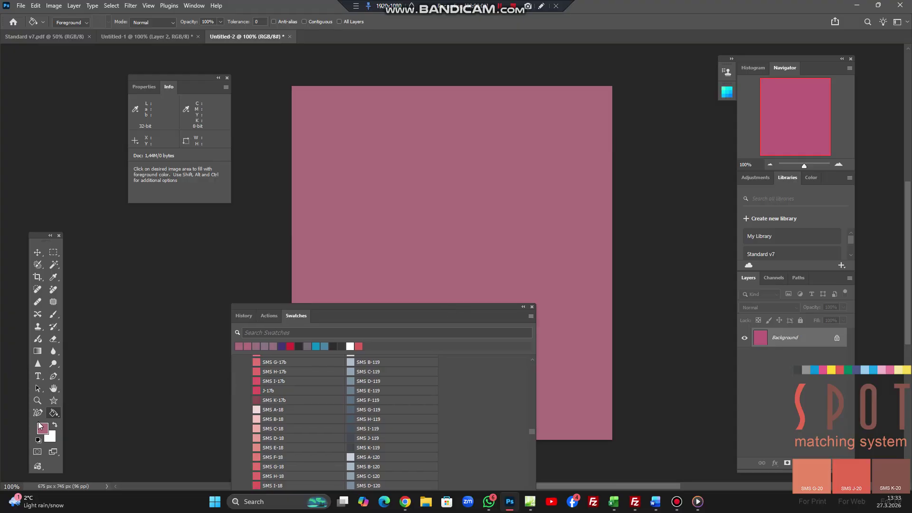
{"action": "left_click", "coordinate": [38, 378]}
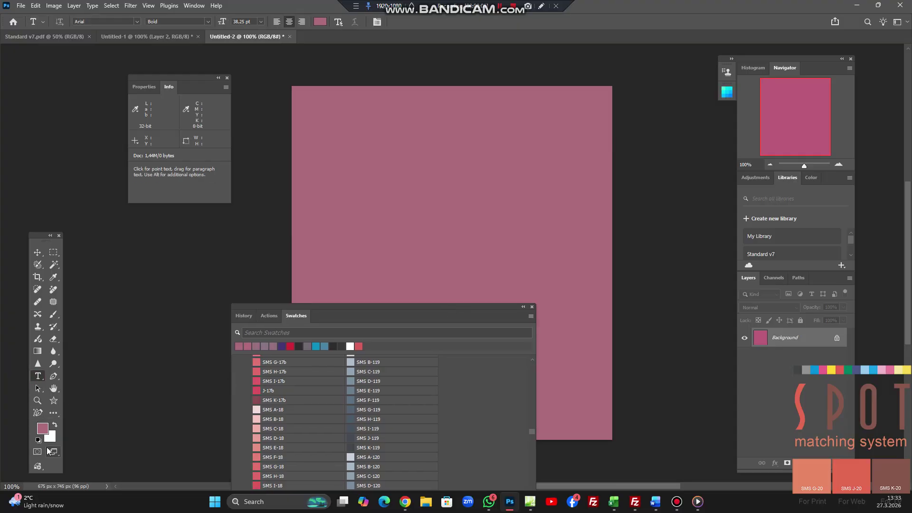
{"action": "left_click", "coordinate": [43, 429]}
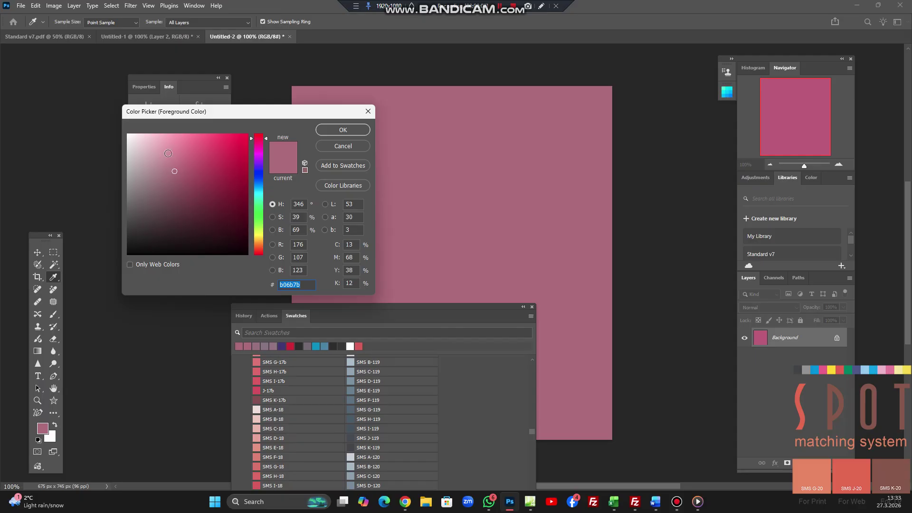
{"action": "left_click", "coordinate": [136, 144]}
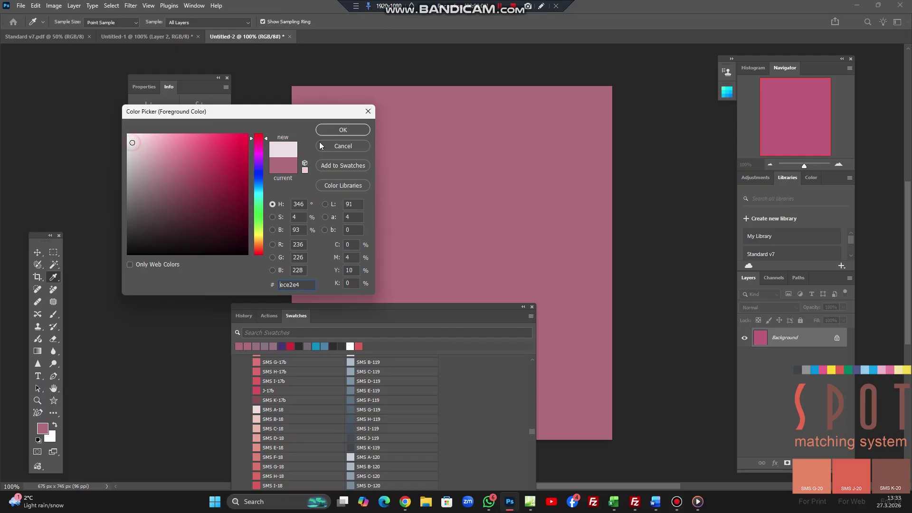
{"action": "left_click", "coordinate": [344, 129]}
Add the left-aligned text "SMS Custom colour" in the lower part of the filled canvas and commit it
{"action": "left_click_drag", "start_coordinate": [417, 308], "coordinate": [178, 225]}
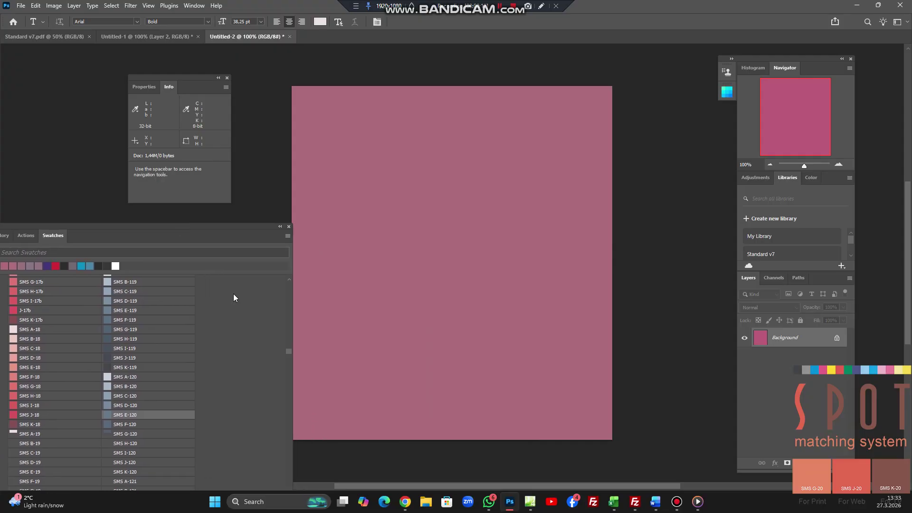
{"action": "left_click", "coordinate": [361, 388]}
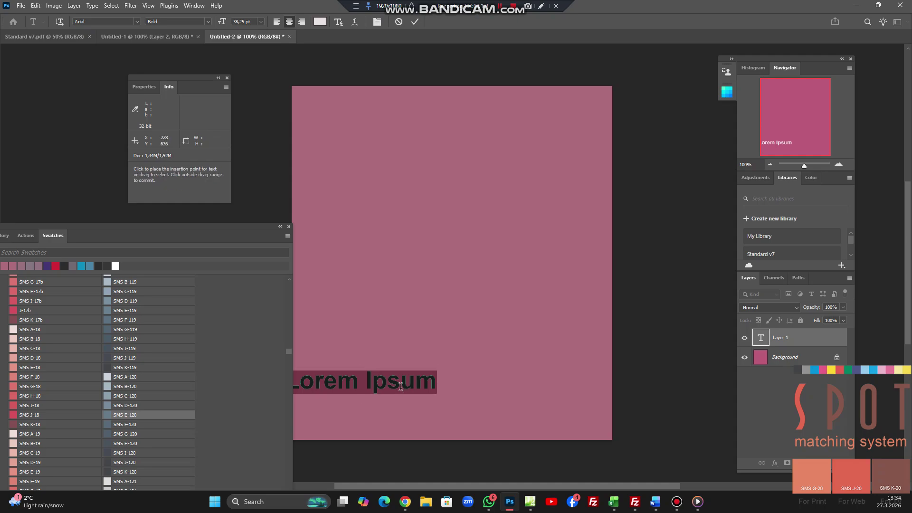
{"action": "type", "text": "SMS "}
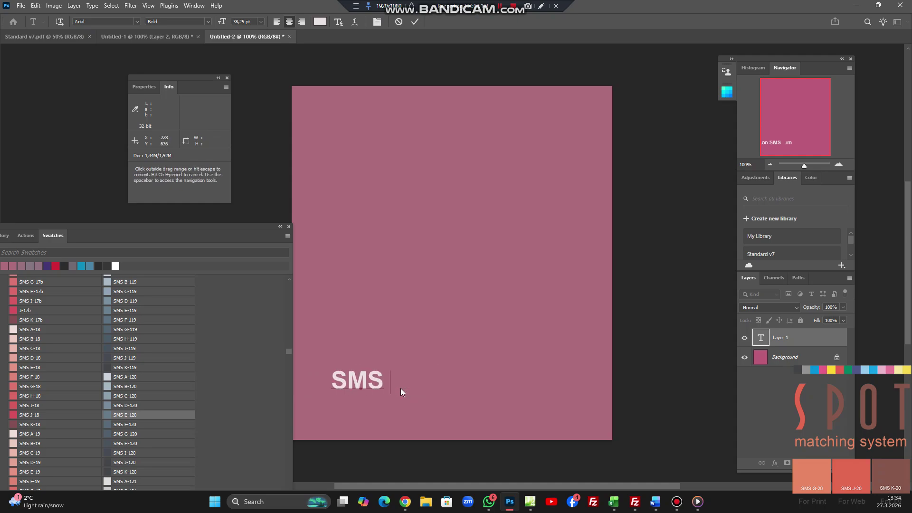
{"action": "type", "text": "Custom"}
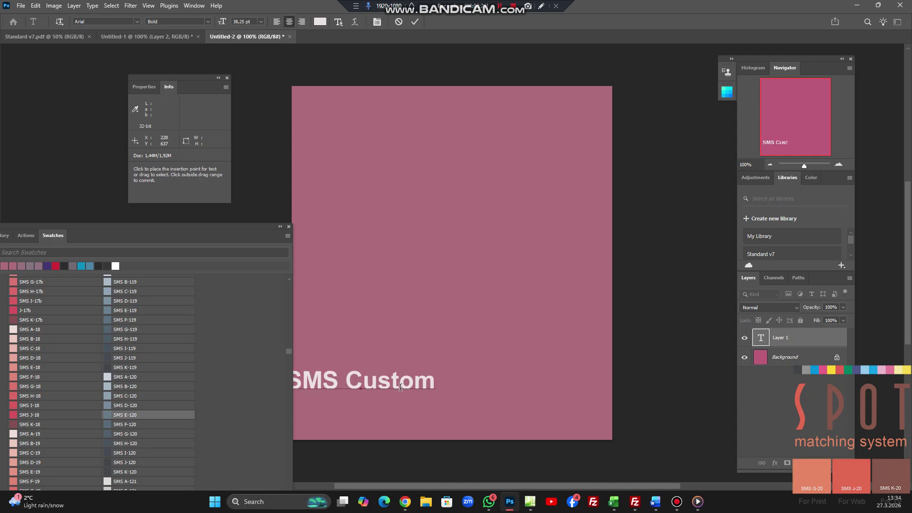
{"action": "type", "text": " colour"}
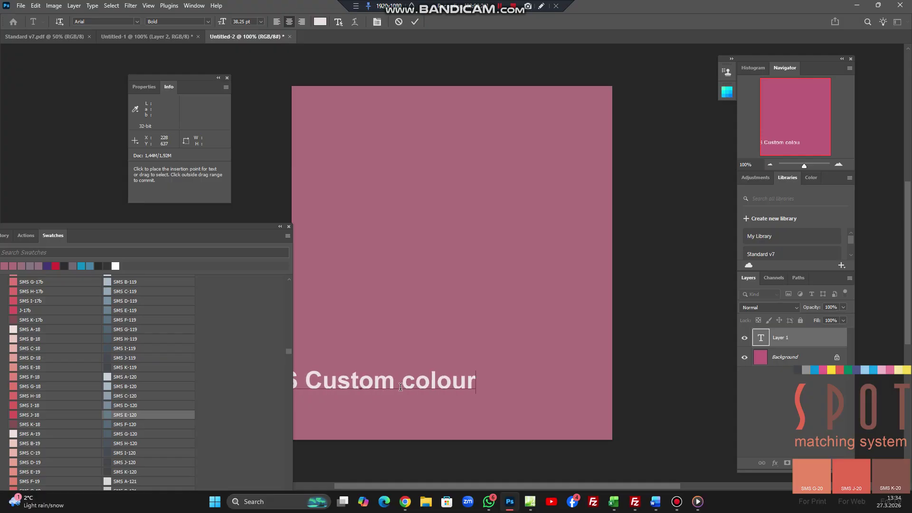
{"action": "left_click", "coordinate": [279, 23]}
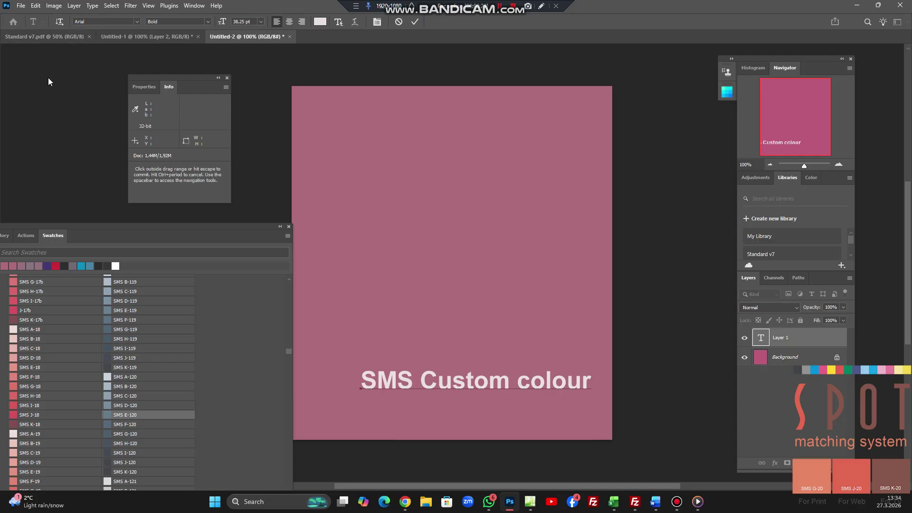
{"action": "key", "text": "Escape"}
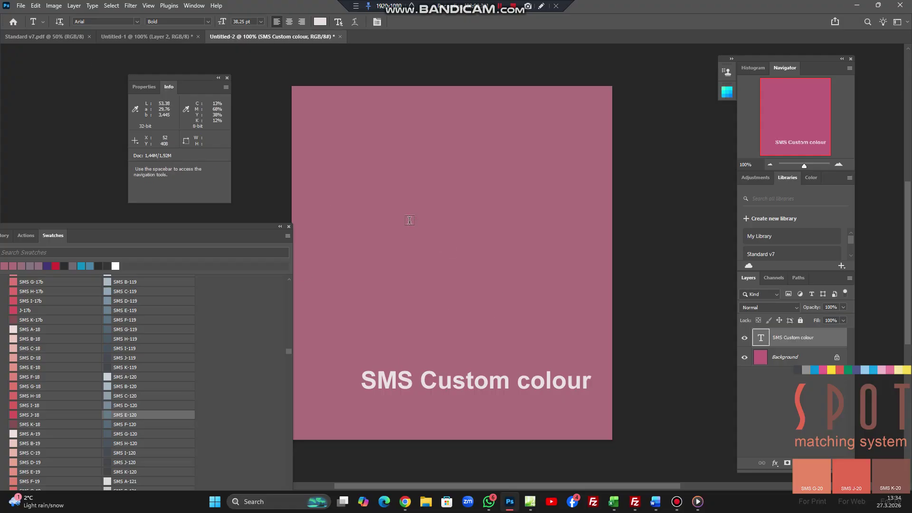
Move the "SMS Custom colour" text so that it is centred near the canvas's bottom edge
{"action": "double_click", "coordinate": [159, 228]}
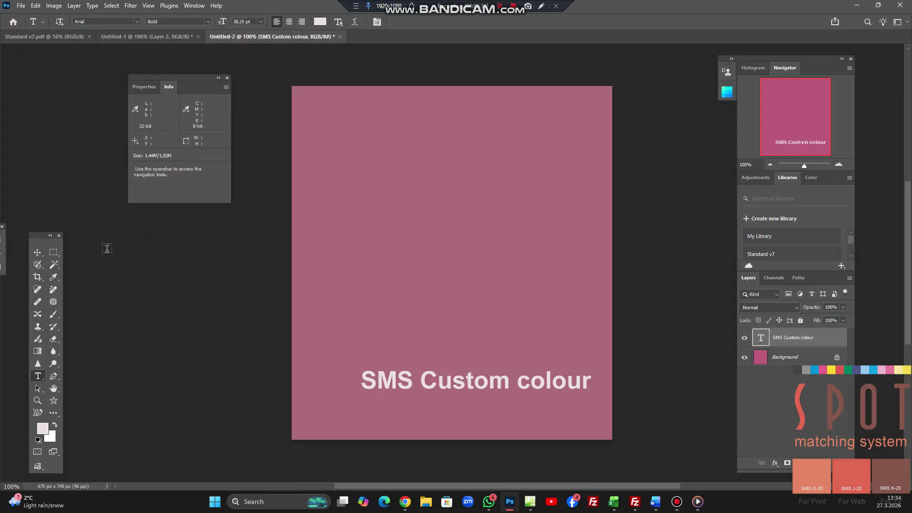
{"action": "left_click", "coordinate": [37, 252]}
{"action": "left_click_drag", "start_coordinate": [474, 392], "coordinate": [458, 413]}
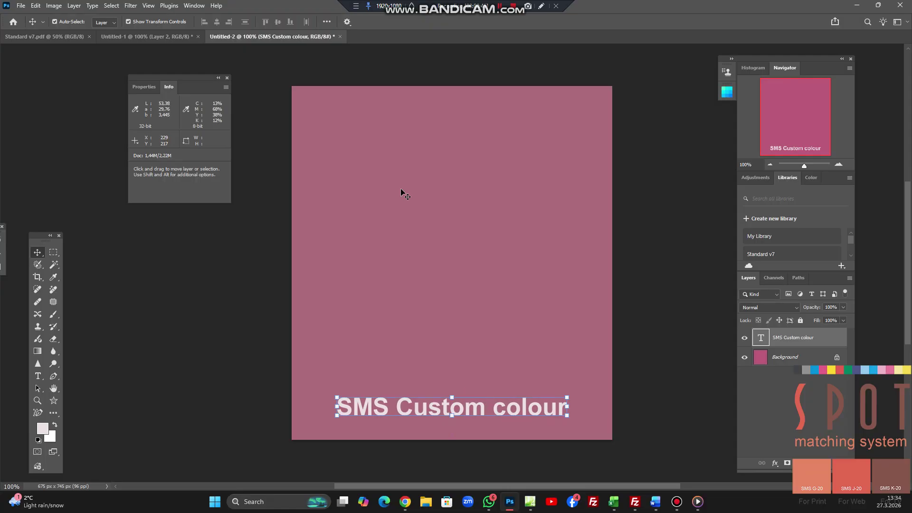
Start saving a copy of the document, with the Desktop as its location and Photoshop PDF as its format
{"action": "left_click", "coordinate": [20, 7]}
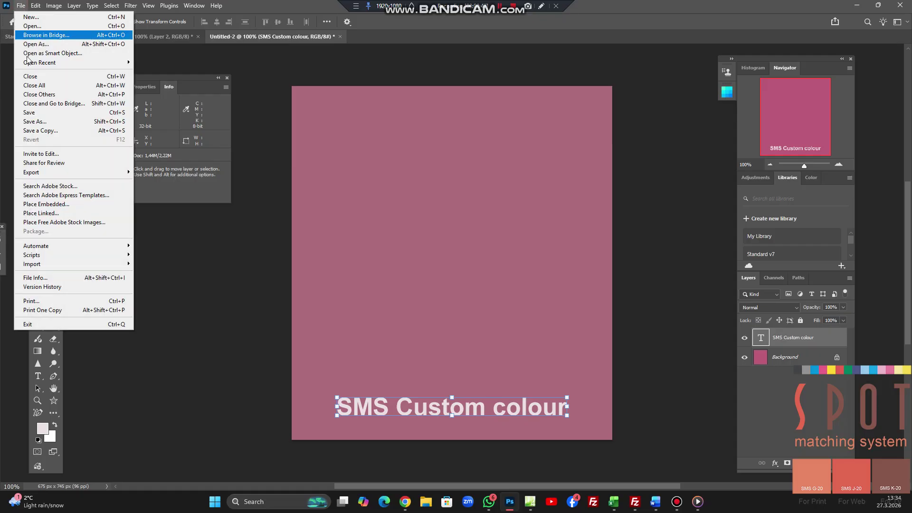
{"action": "left_click", "coordinate": [33, 133]}
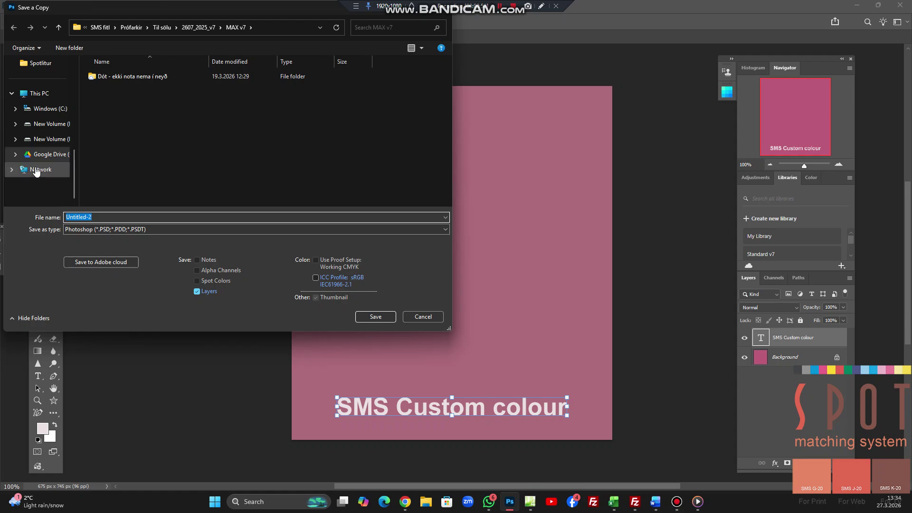
{"action": "scroll", "coordinate": [39, 136], "scroll_direction": "up", "scroll_amount": 6}
{"action": "left_click", "coordinate": [40, 127]}
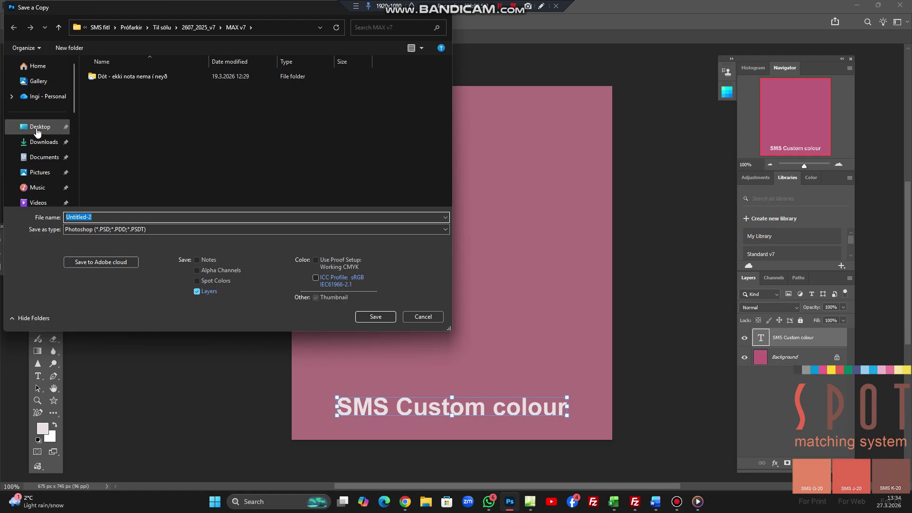
{"action": "left_click", "coordinate": [105, 230]}
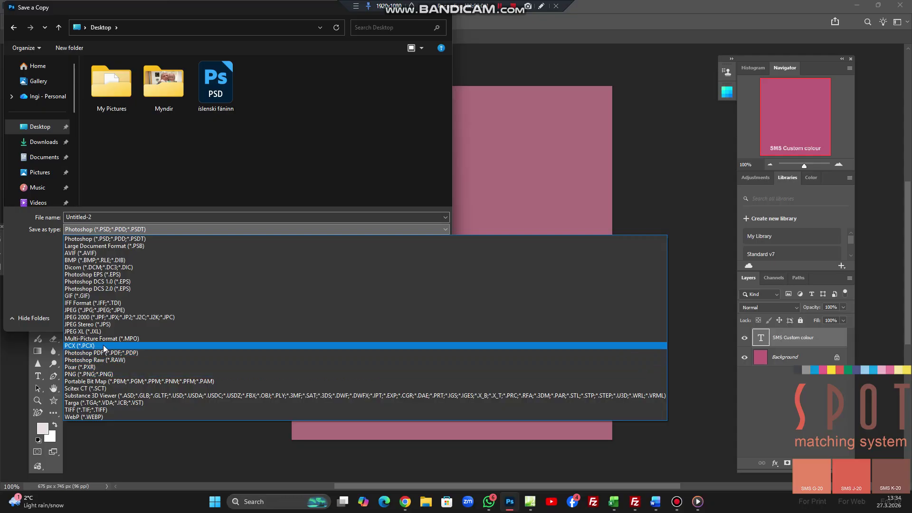
{"action": "left_click", "coordinate": [107, 356]}
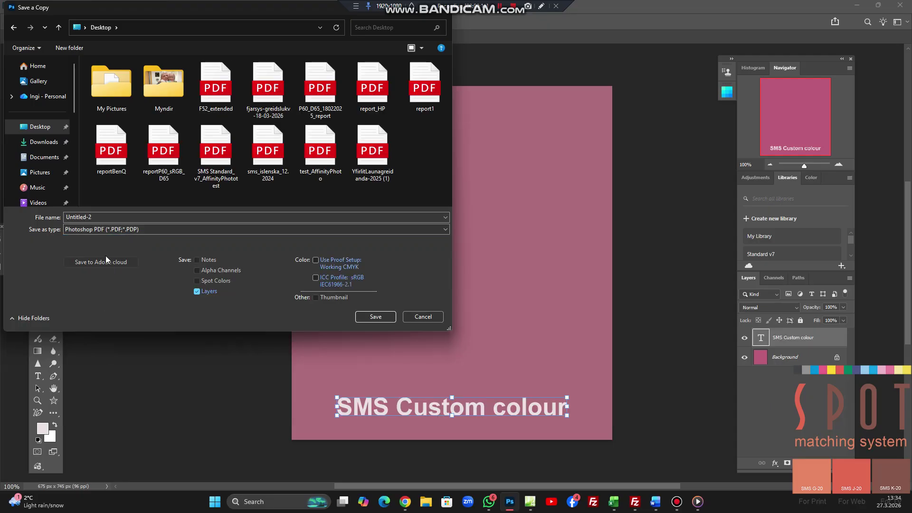
Name the PDF copy "My custom SMS colour" and proceed to the Adobe PDF save settings
{"action": "left_click", "coordinate": [104, 217]}
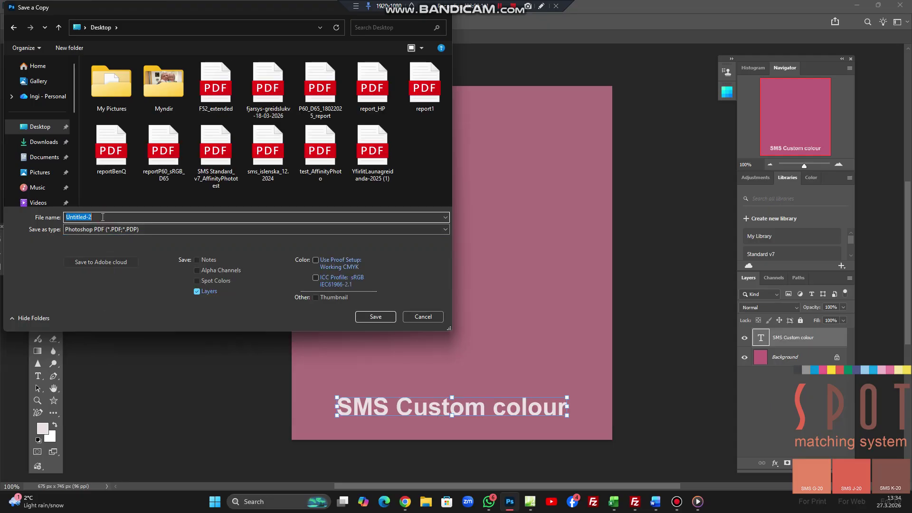
{"action": "type", "text": "My c"}
{"action": "type", "text": "m SMS colour"}
{"action": "left_click", "coordinate": [378, 318]}
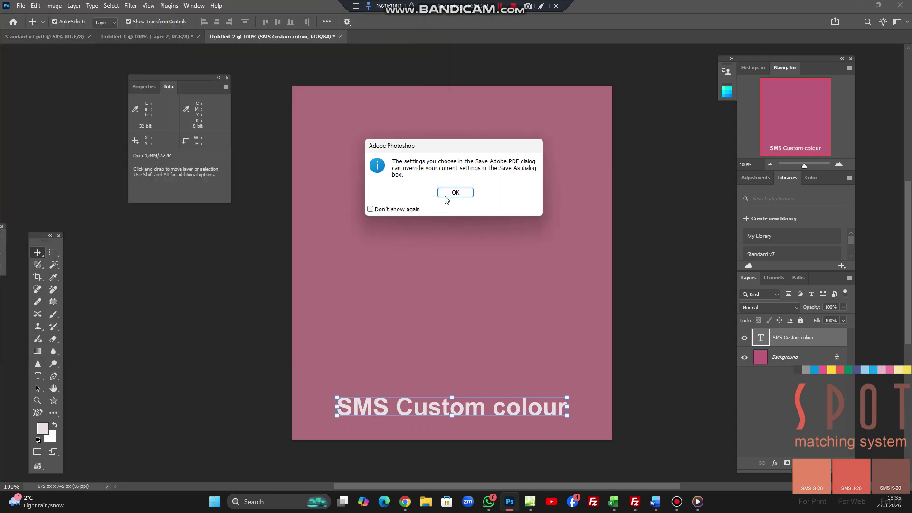
{"action": "left_click", "coordinate": [451, 193]}
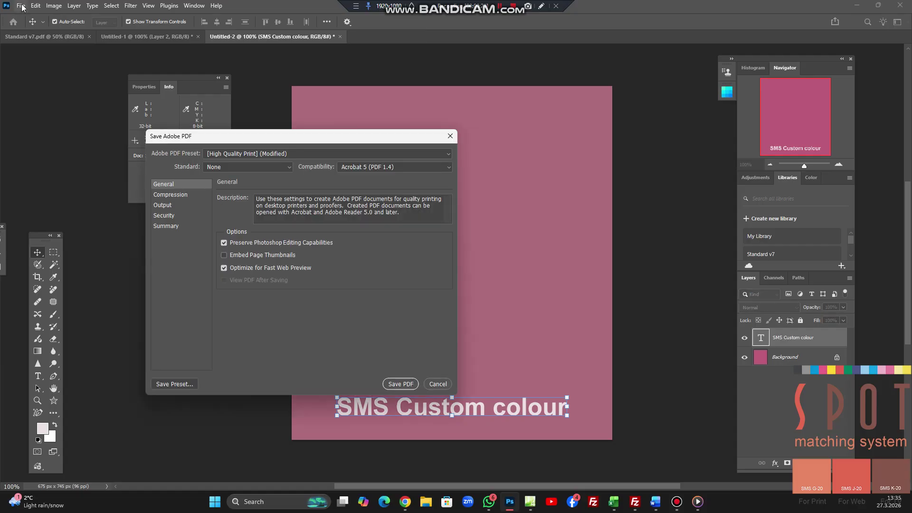
Choose another Adobe PDF preset, save the PDF and deselect the text layer
{"action": "left_click", "coordinate": [274, 154]}
{"action": "left_click", "coordinate": [258, 221]}
{"action": "left_click", "coordinate": [400, 384]}
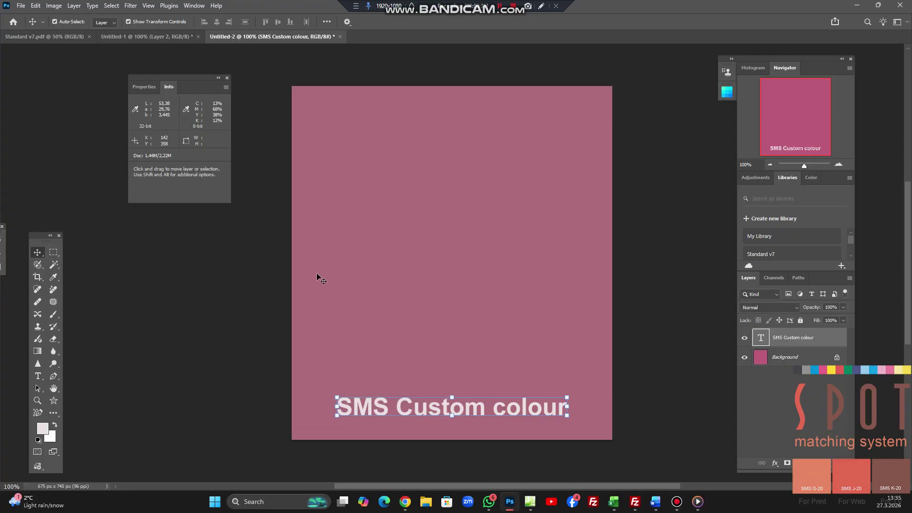
{"action": "left_click", "coordinate": [250, 264]}
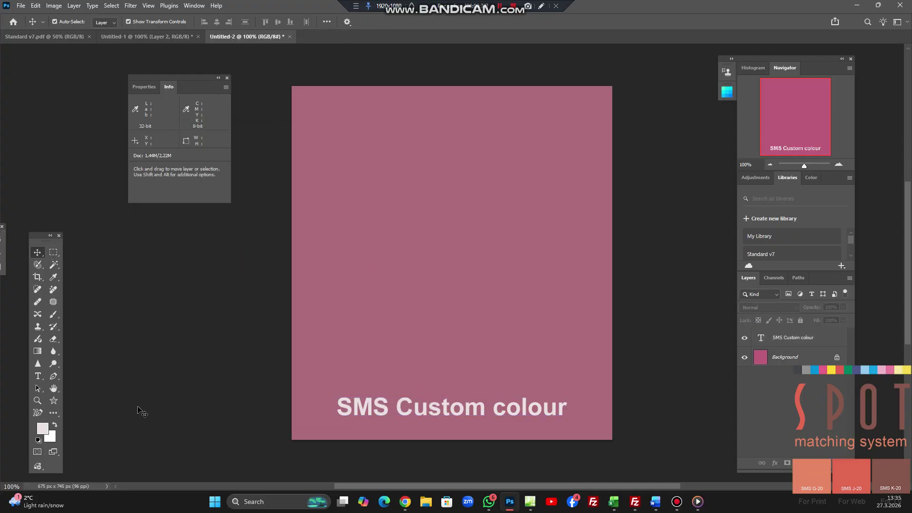